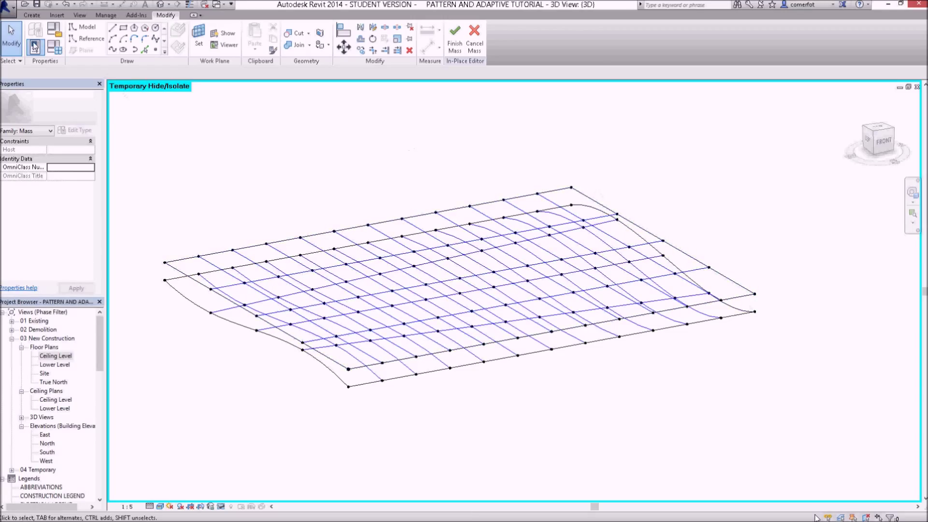
Create a new family from the Metric Generic Model Adaptive.rft template
click(10, 7)
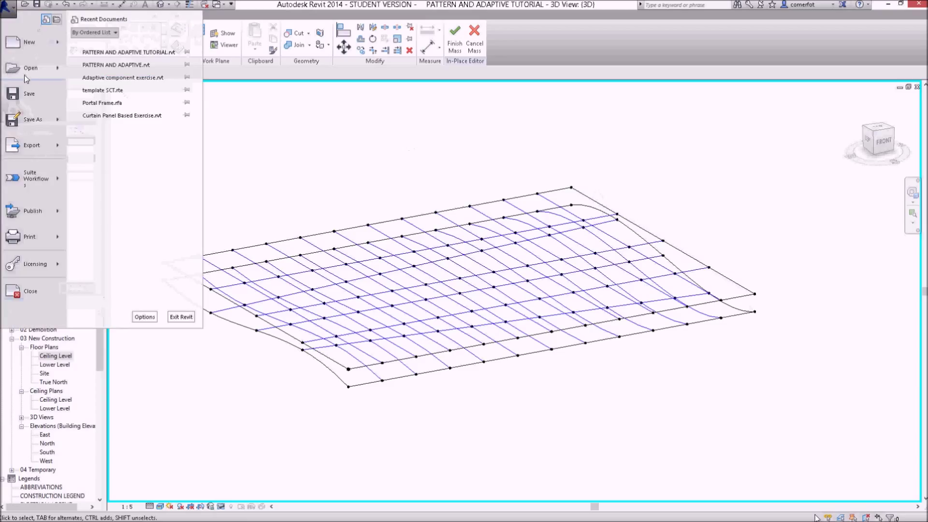
mouse_move(37, 45)
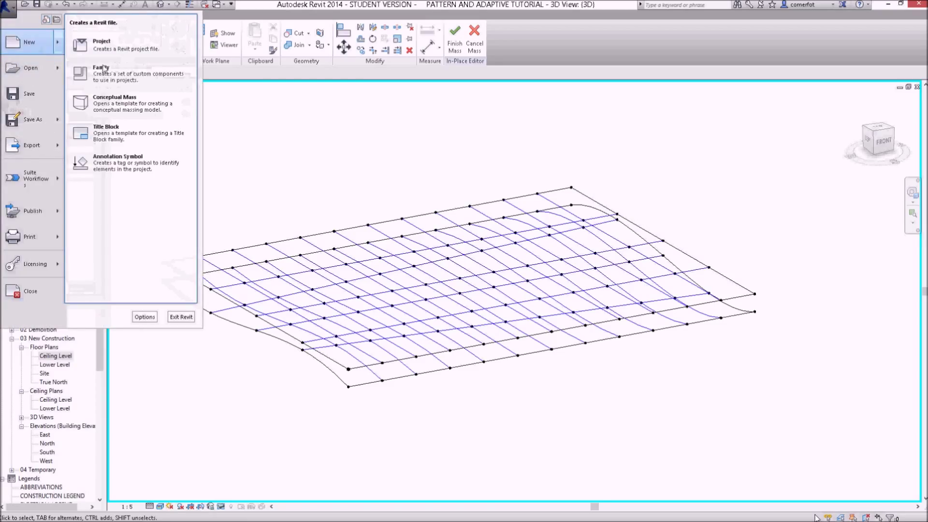
click(117, 77)
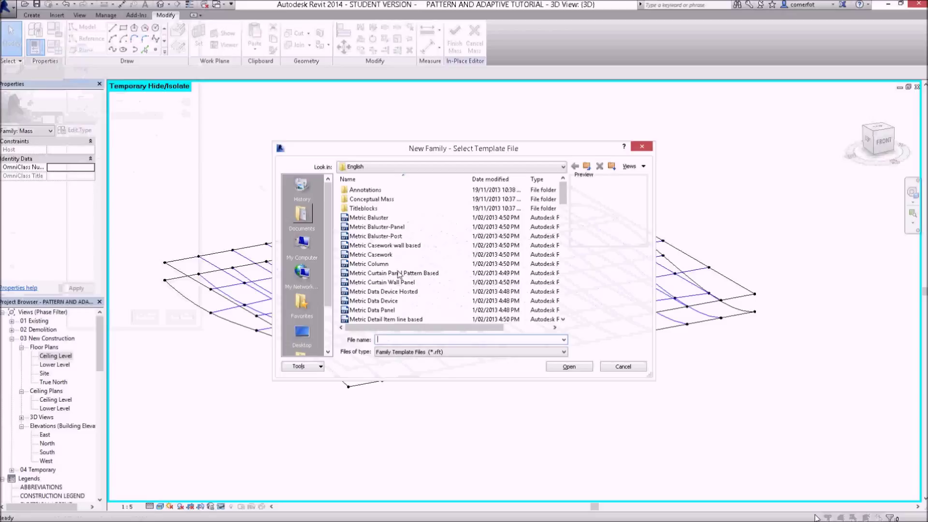
click(374, 292)
scroll(372, 293, down, 2)
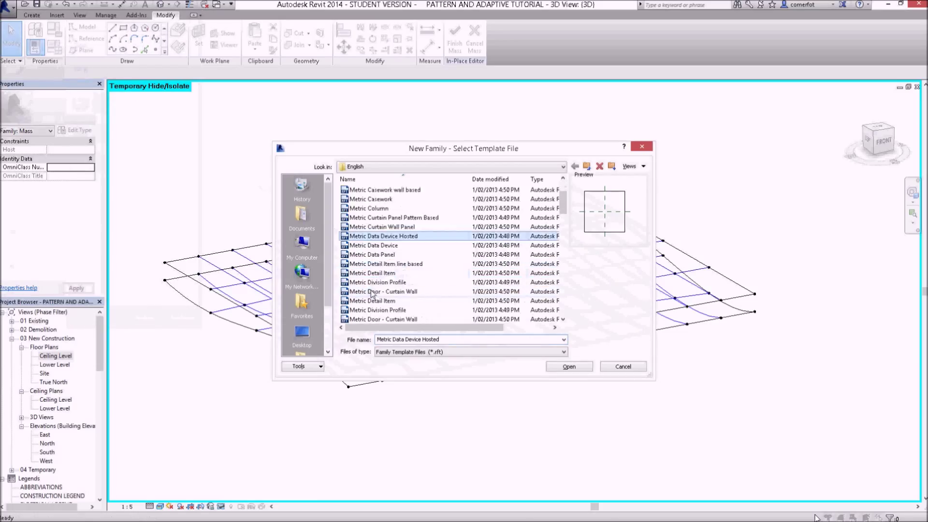
scroll(372, 294, down, 6)
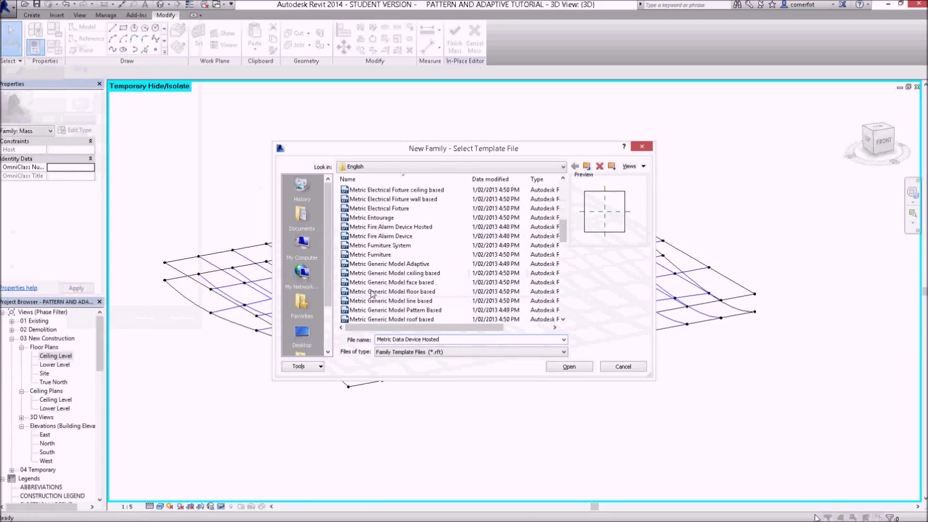
click(391, 265)
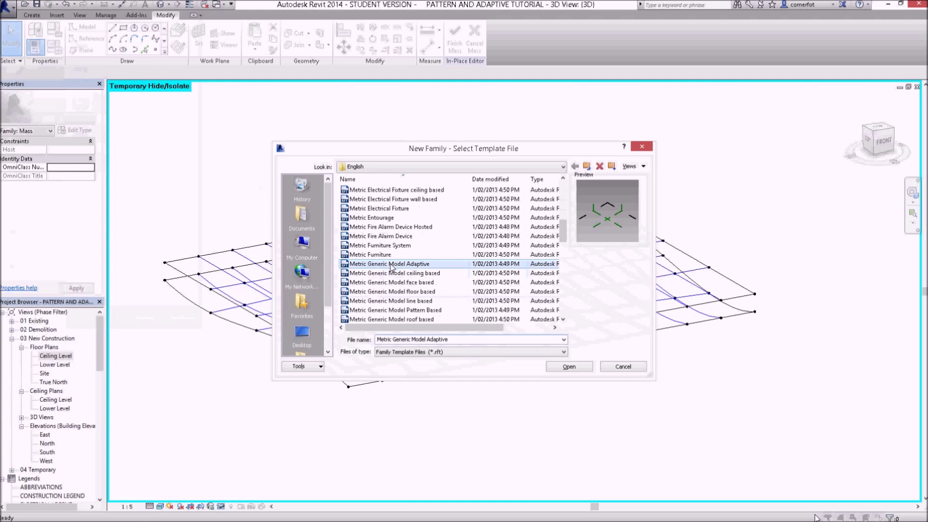
click(581, 367)
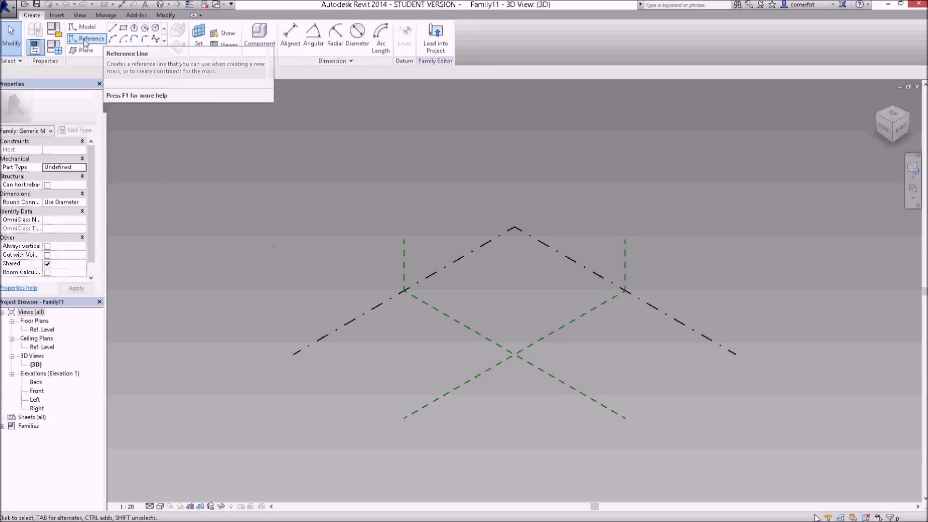
Draw one straight 7400.0-long model line on the Ref. Level and zoom in on it
click(112, 28)
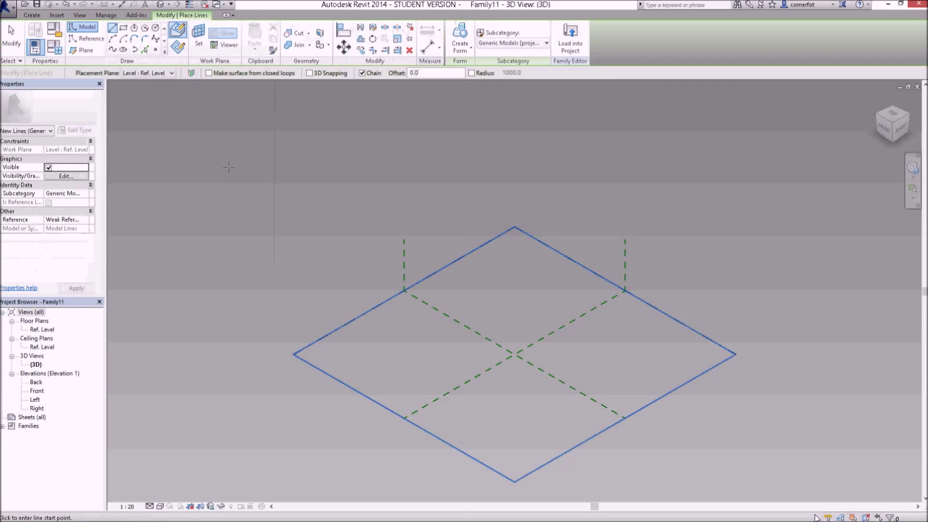
click(490, 297)
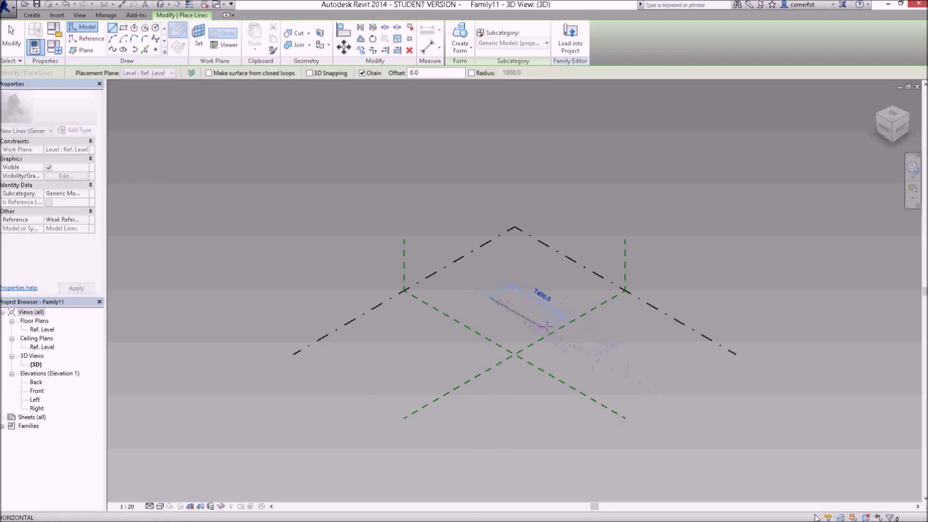
click(544, 329)
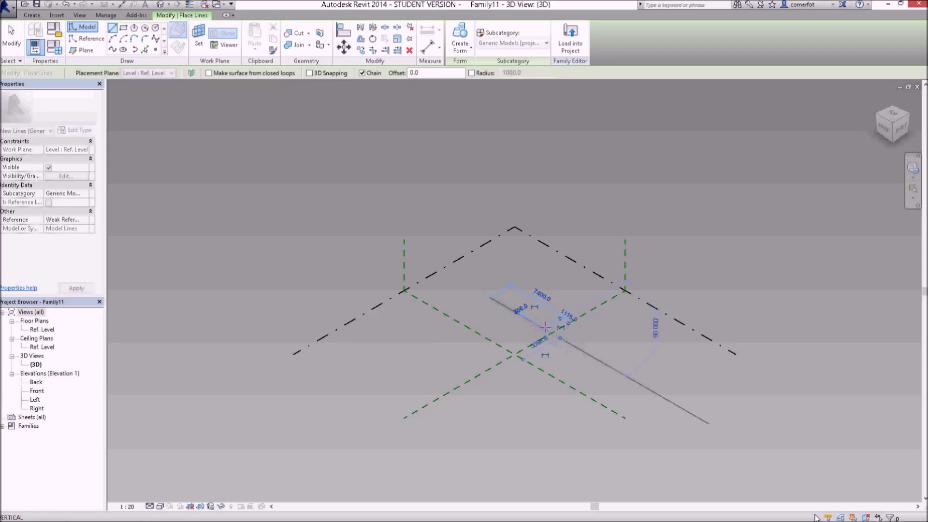
key(Escape)
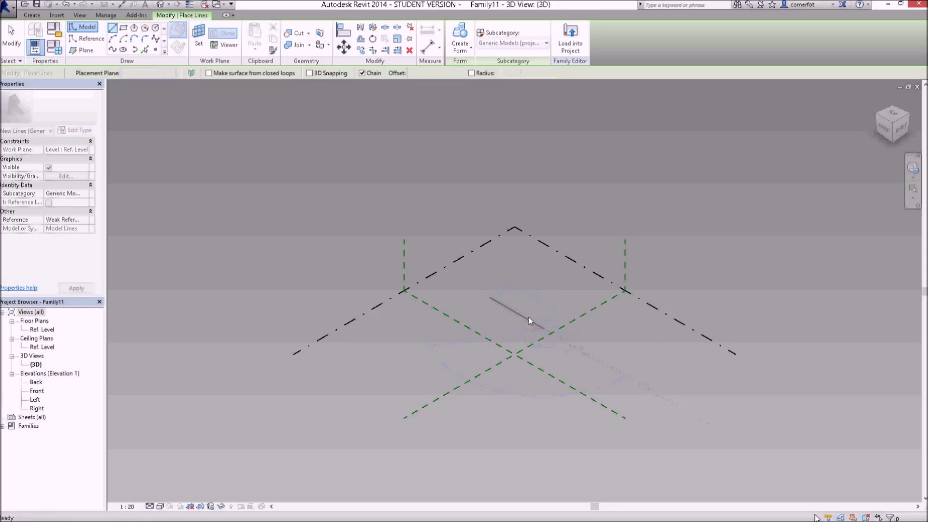
key(Escape)
scroll(529, 315, up, 3)
scroll(529, 314, up, 2)
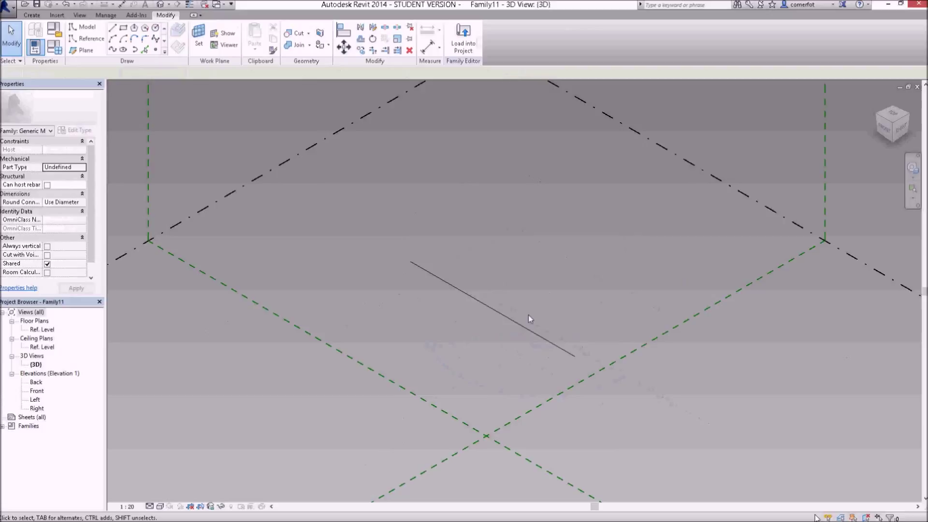
scroll(529, 315, up, 2)
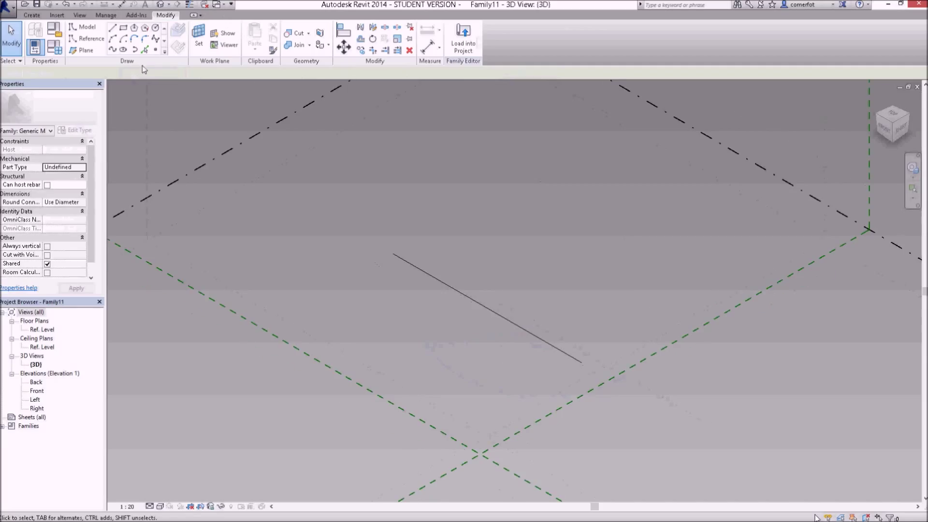
Place five reference points along the model line, then delete the line
click(155, 50)
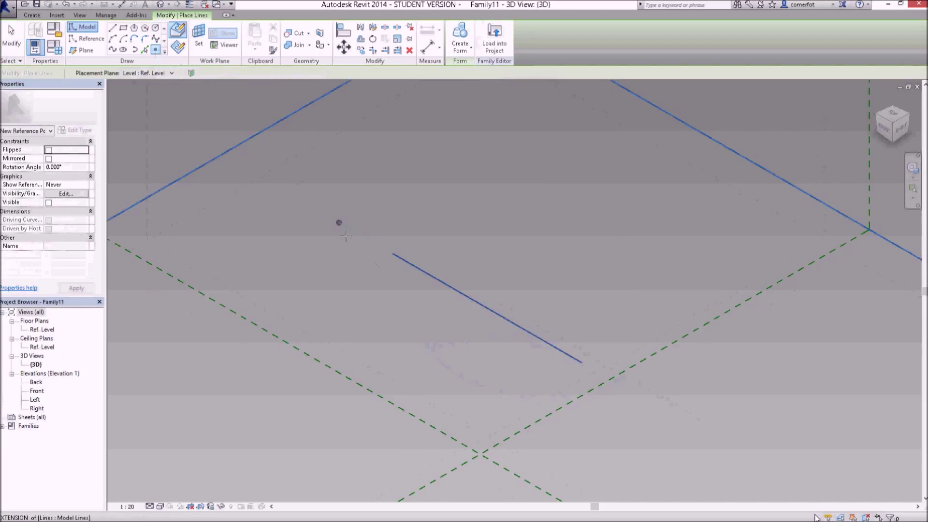
click(394, 254)
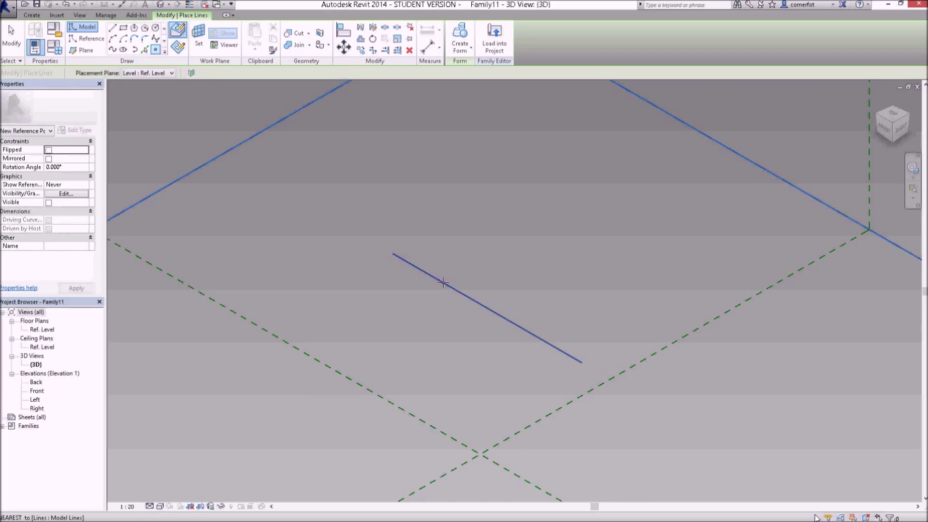
scroll(443, 283, up, 1)
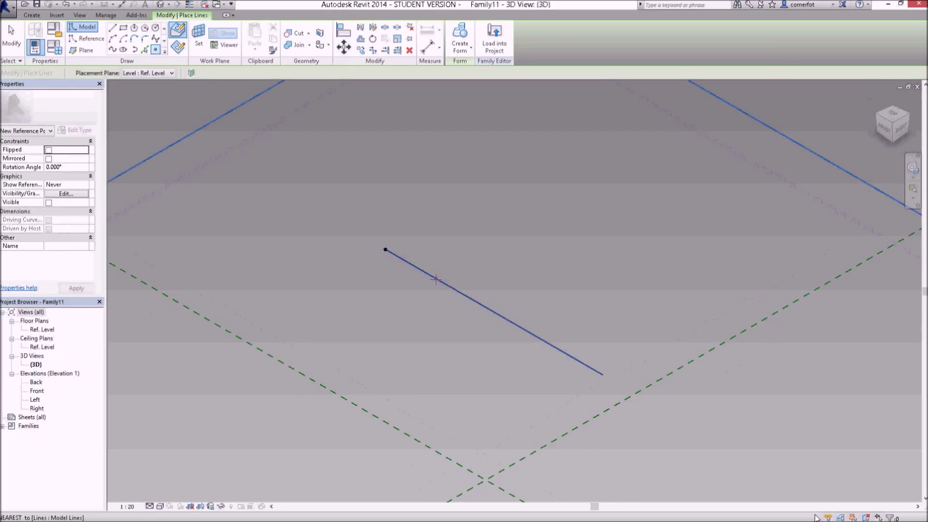
click(436, 279)
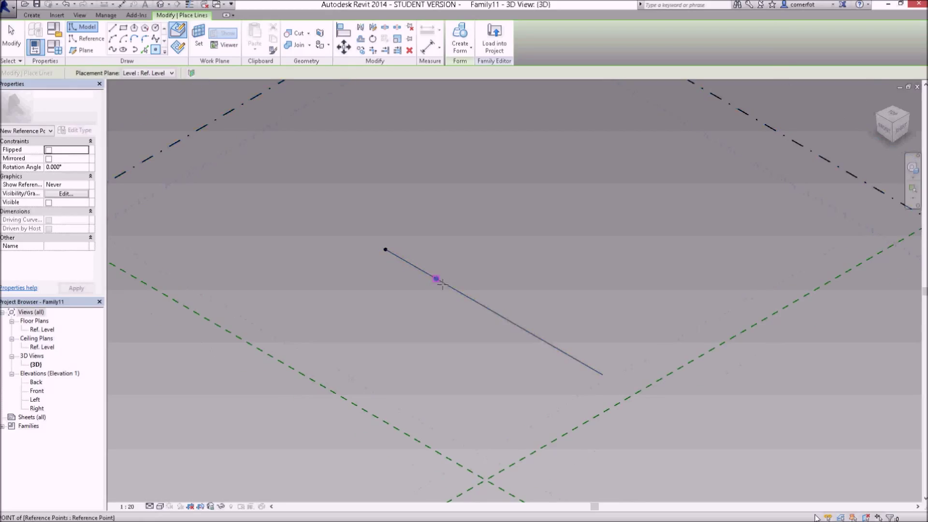
click(482, 306)
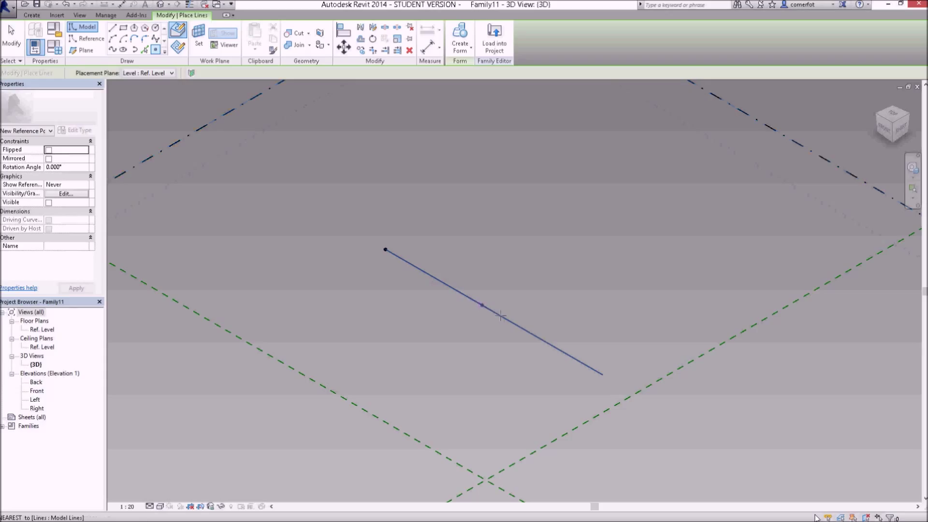
click(514, 323)
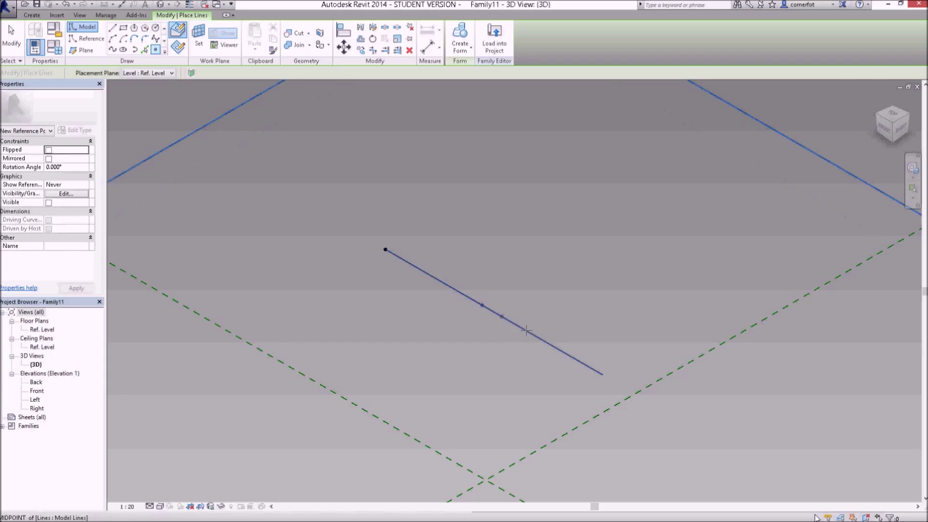
click(585, 363)
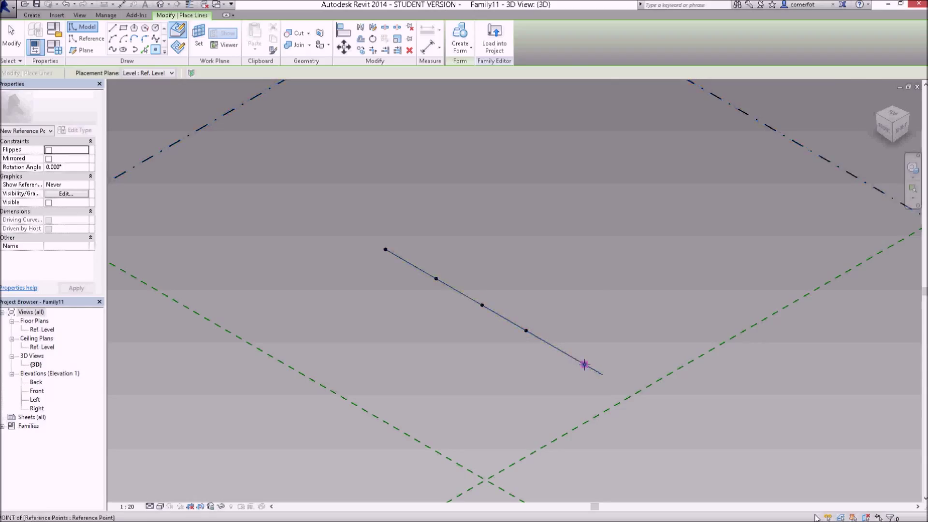
key(Escape)
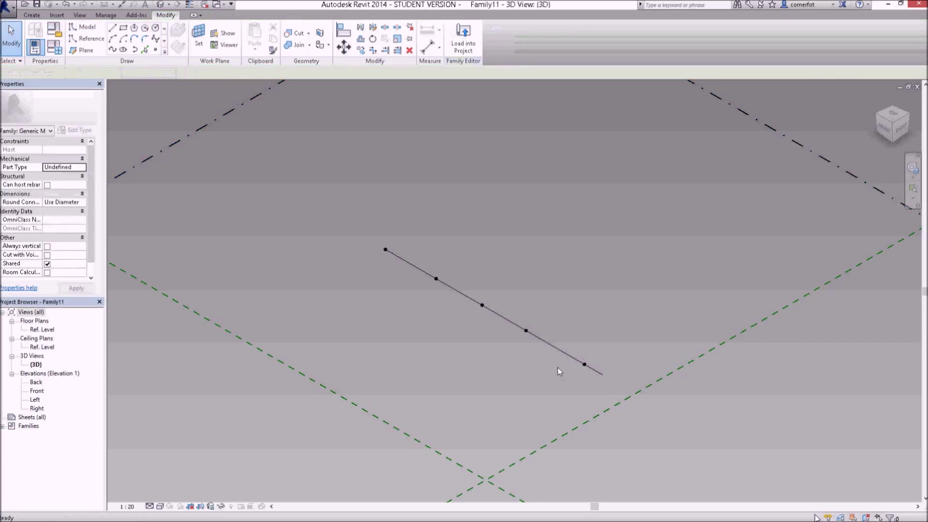
click(554, 348)
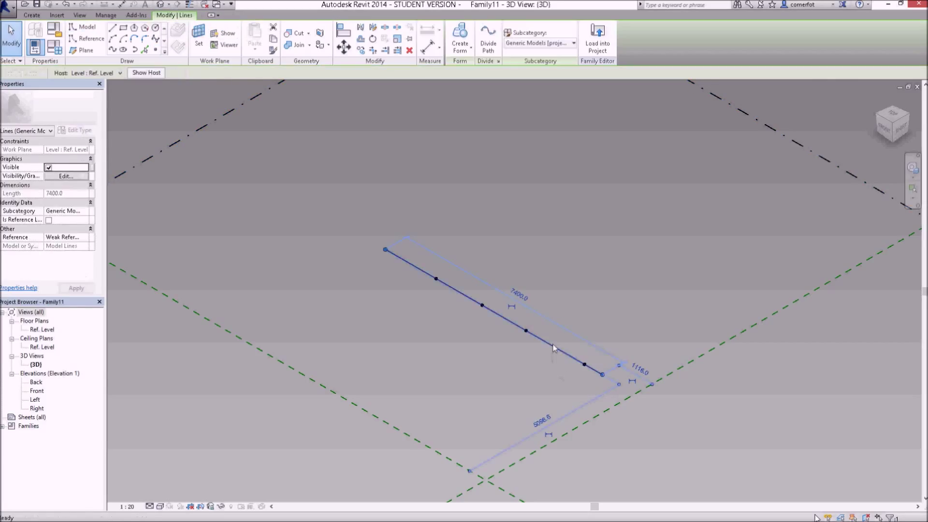
key(Delete)
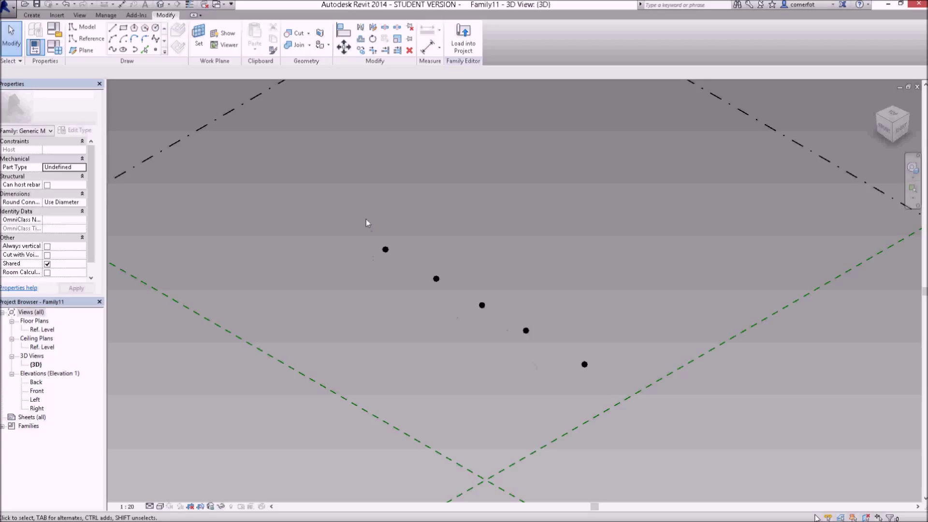
Make the five points adaptive points 1–5 and draw a spline through them
drag(361, 213, 603, 372)
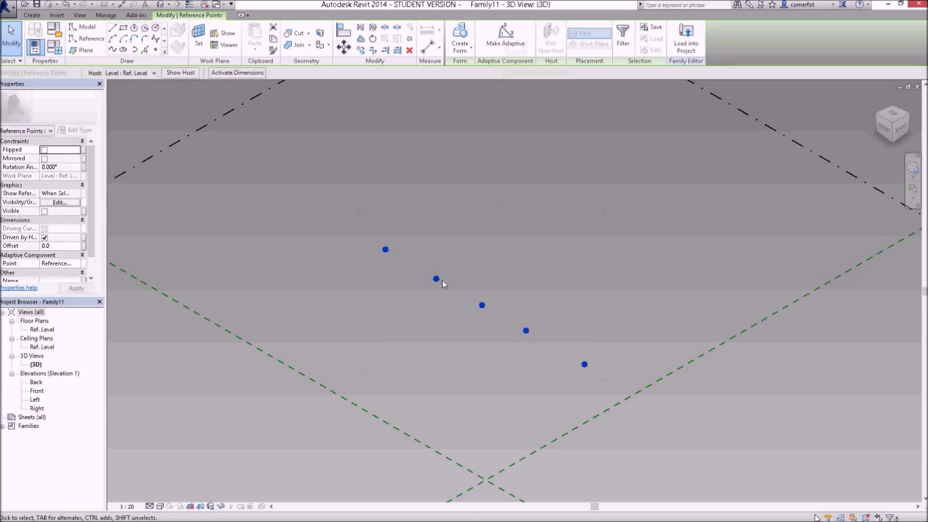
click(511, 39)
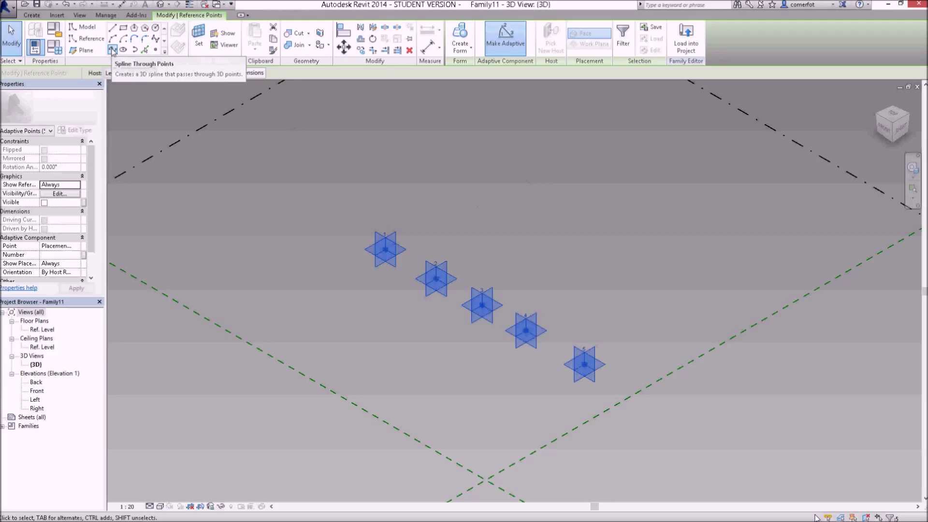
click(112, 50)
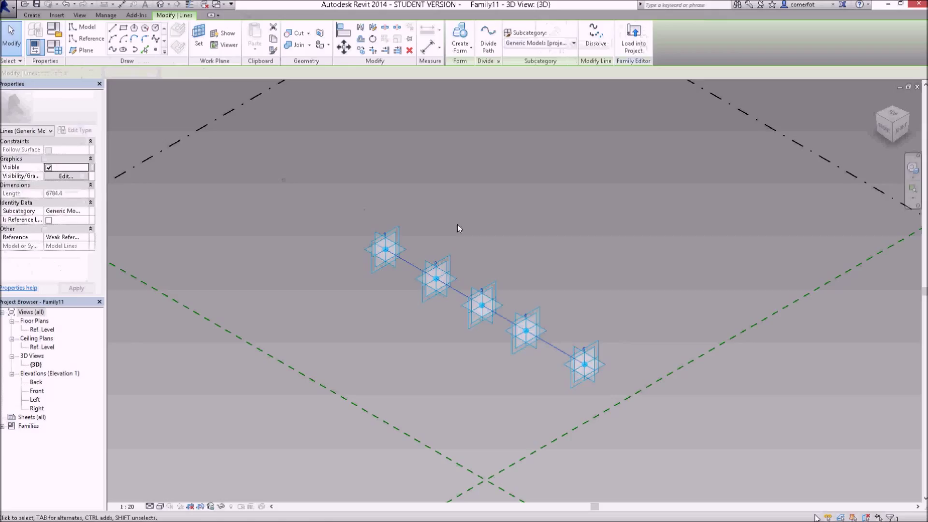
key(Escape)
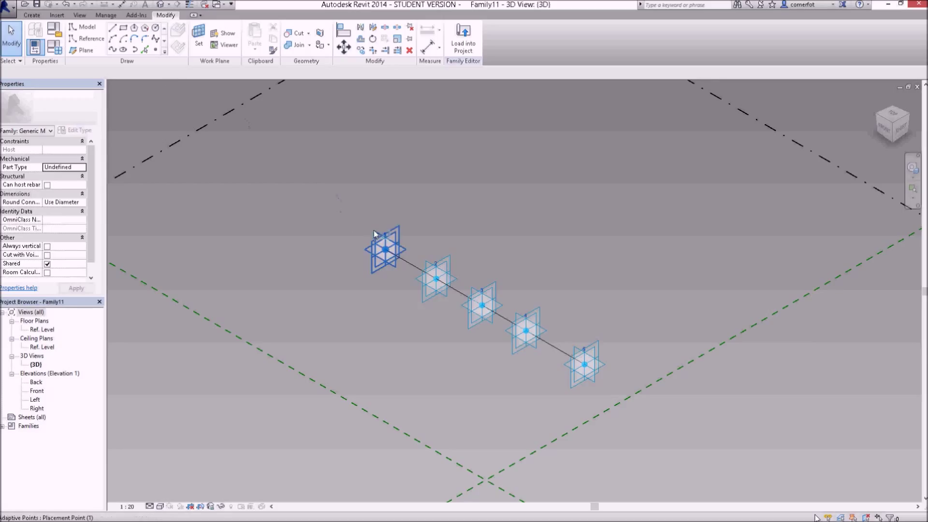
Set the work plane to the reference plane of adaptive point 1
scroll(376, 236, down, 2)
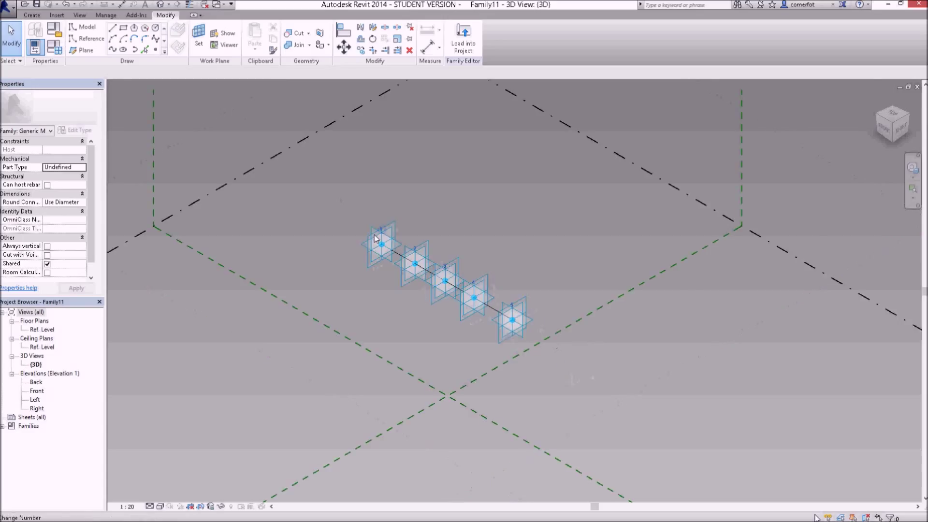
scroll(373, 227, up, 3)
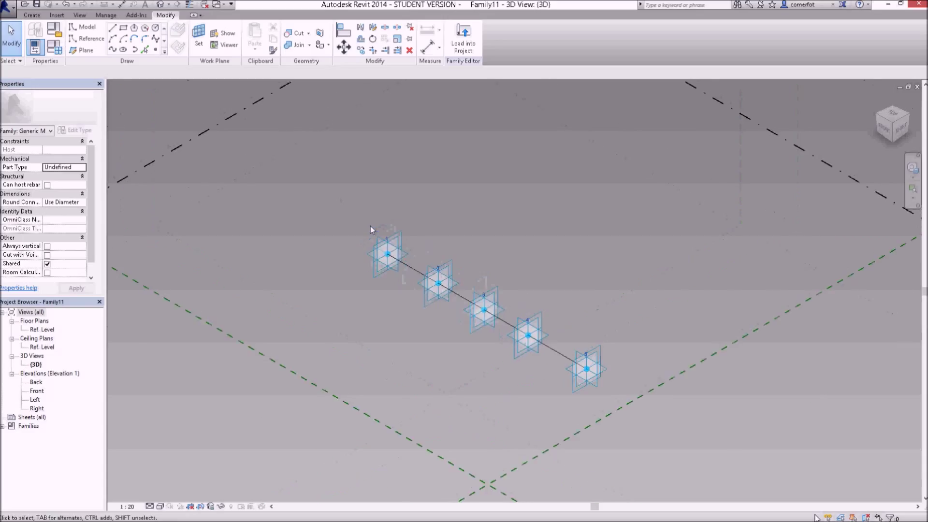
click(200, 39)
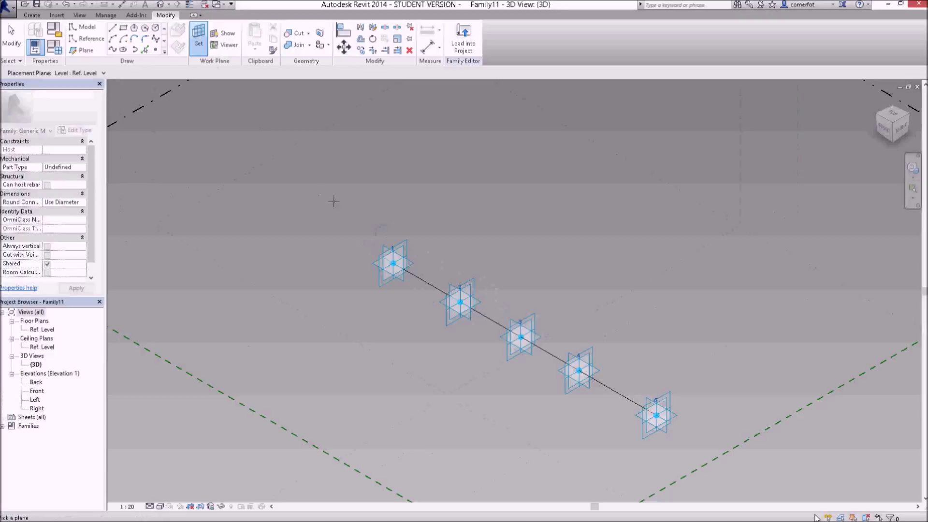
click(383, 247)
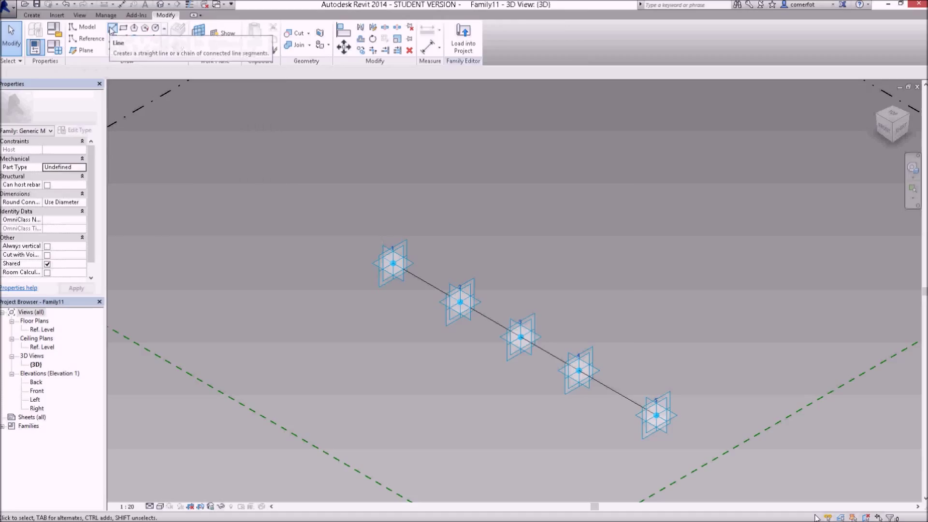
Draw a 1200-long vertical model line straight up from adaptive point 1
click(112, 29)
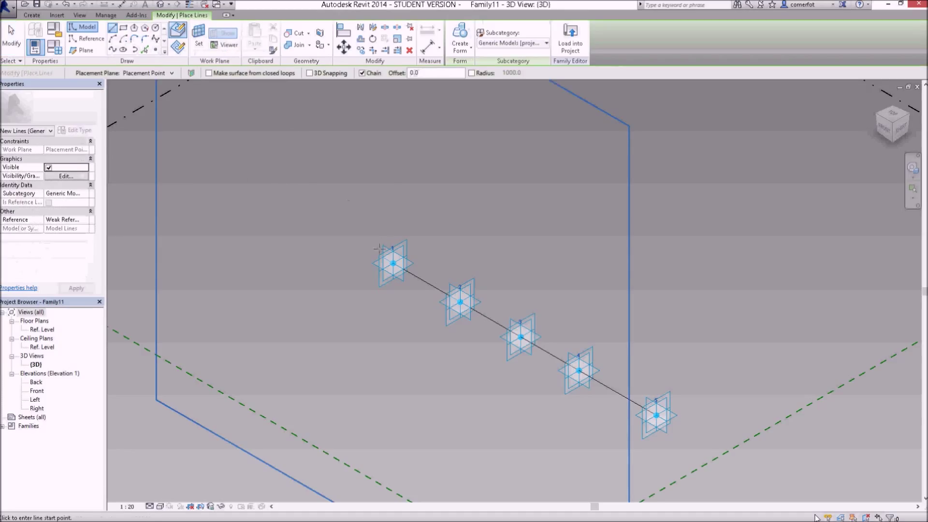
click(393, 264)
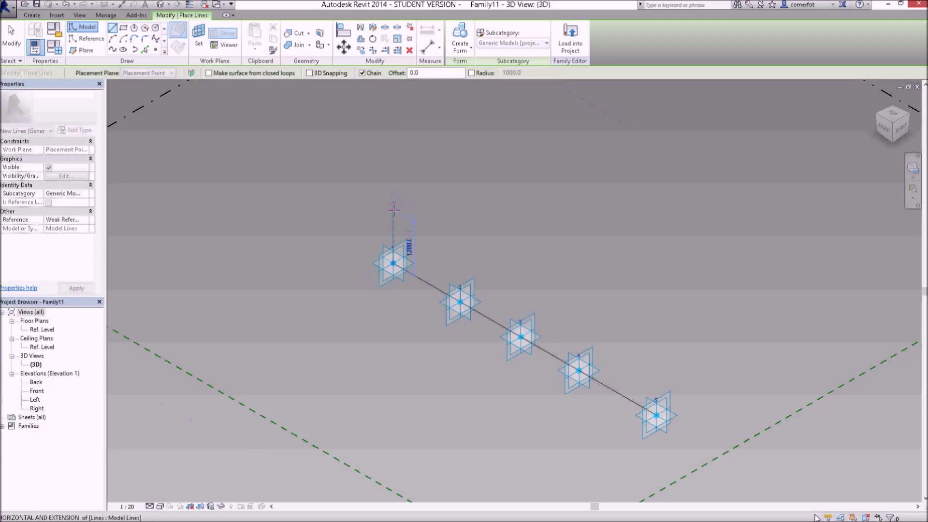
click(394, 209)
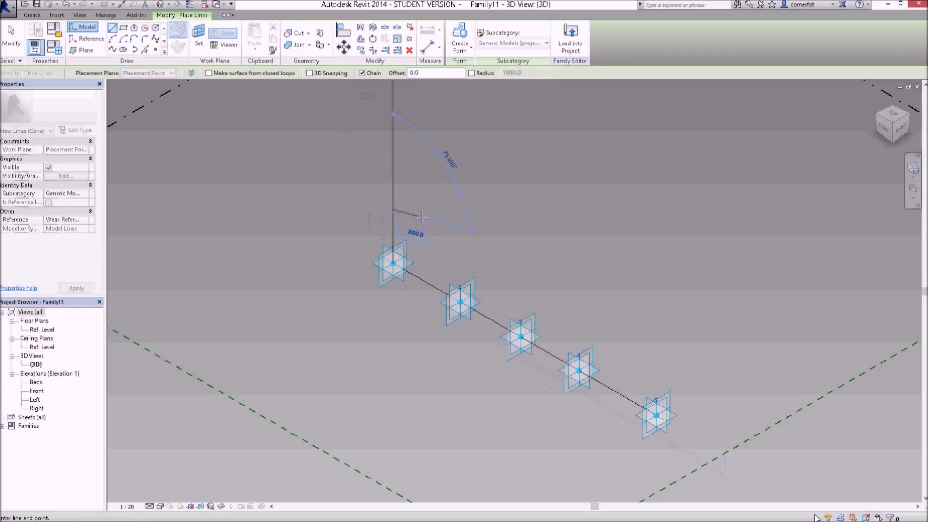
key(Escape)
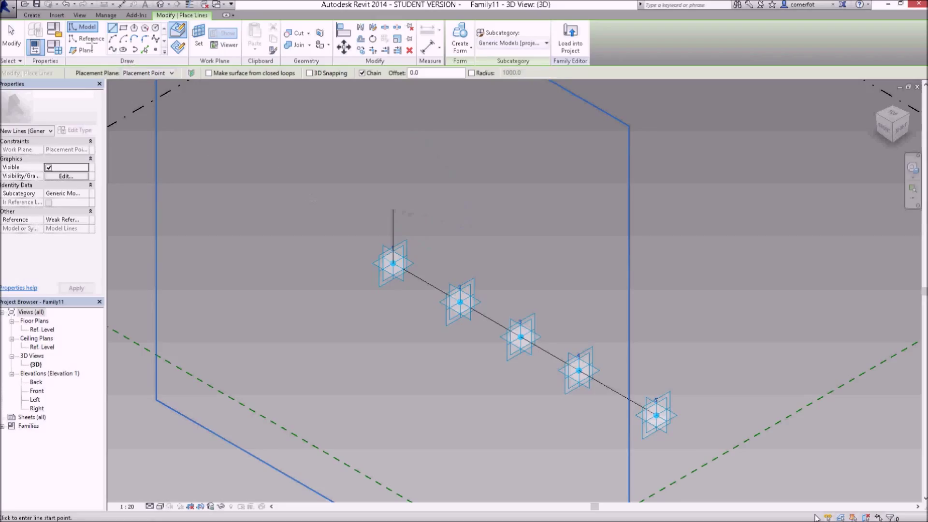
Start a reference line at the vertical line's top, then cancel it and return to model lines
click(87, 38)
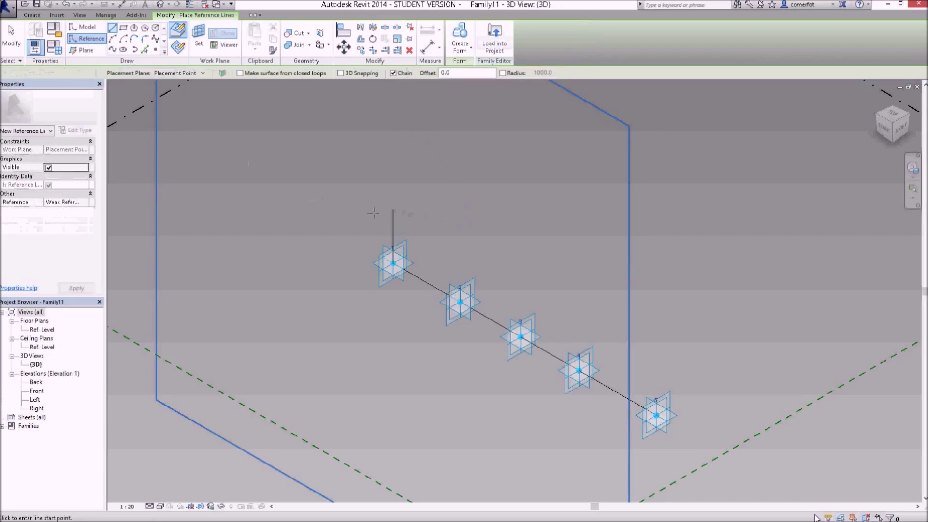
click(393, 210)
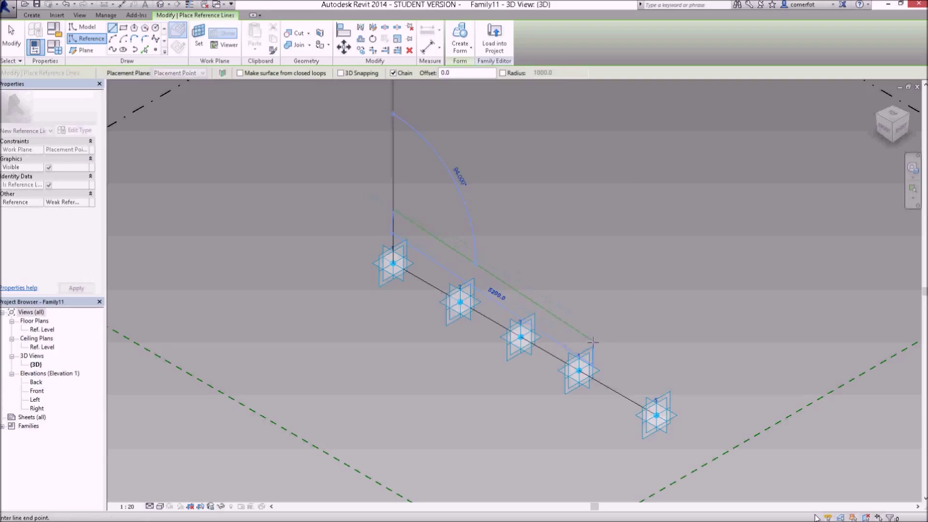
key(Escape)
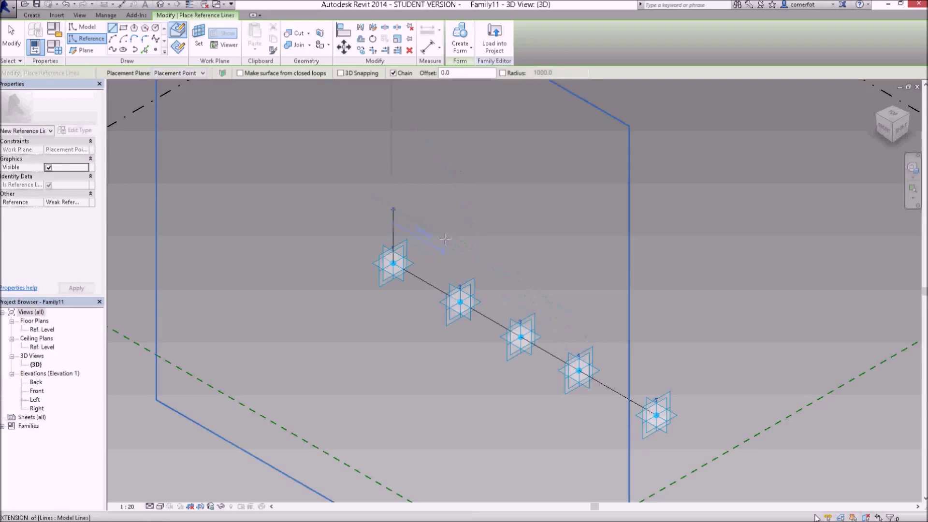
key(Escape)
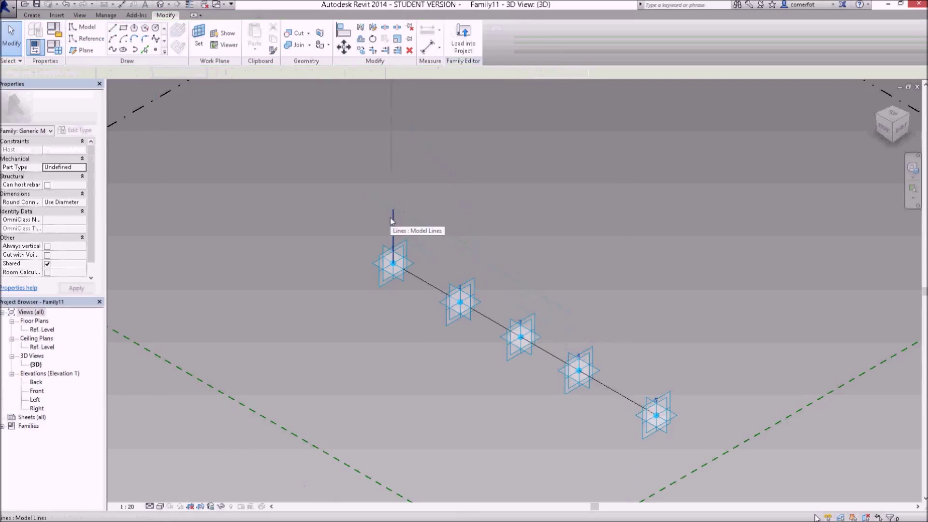
click(112, 27)
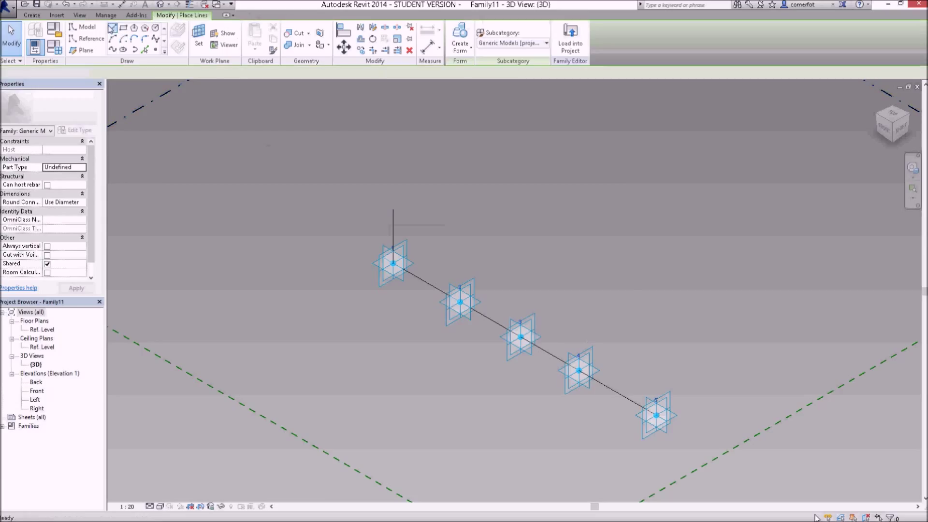
Draw a model line from the vertical line's top to above point 5, then delete the vertical line
click(393, 209)
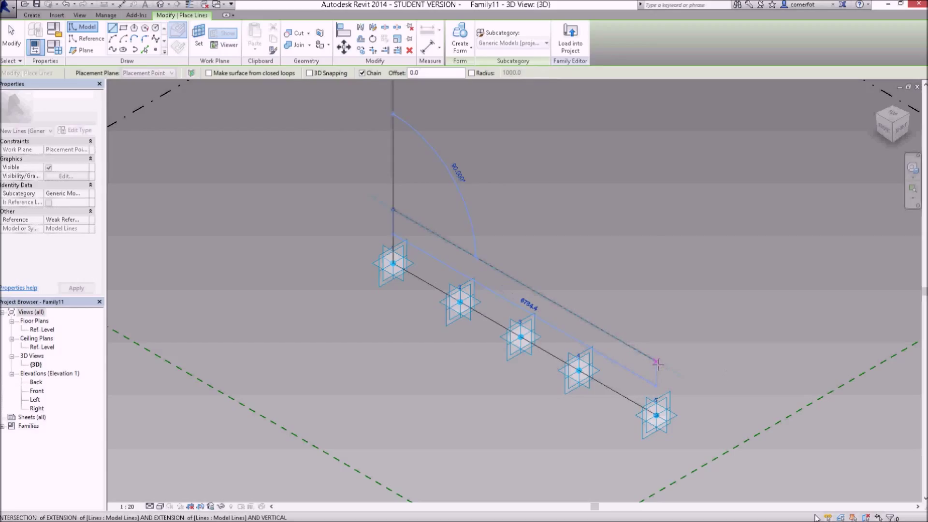
click(656, 362)
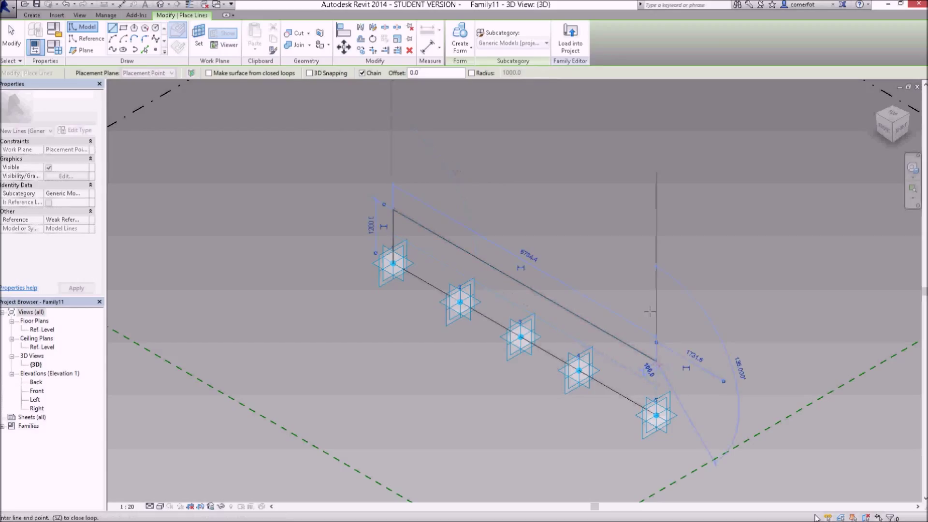
key(Escape)
key(Escape)
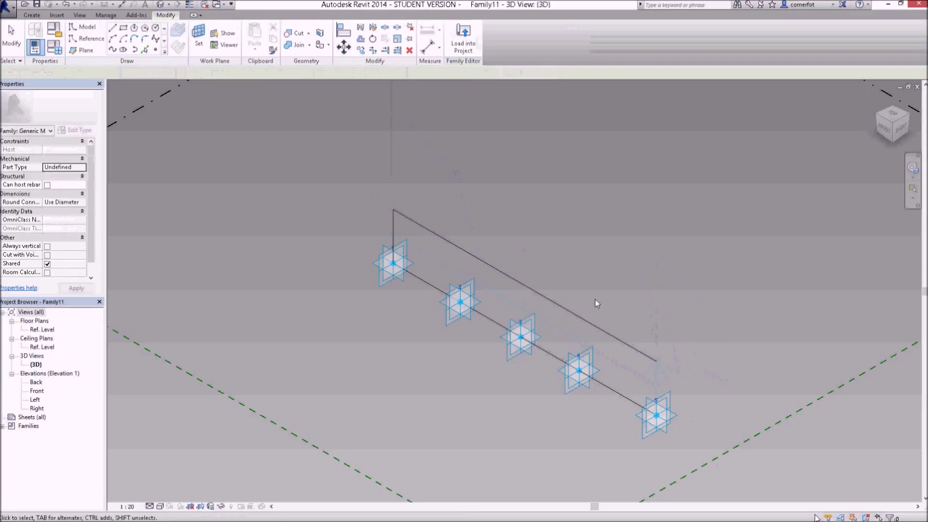
key(Tab)
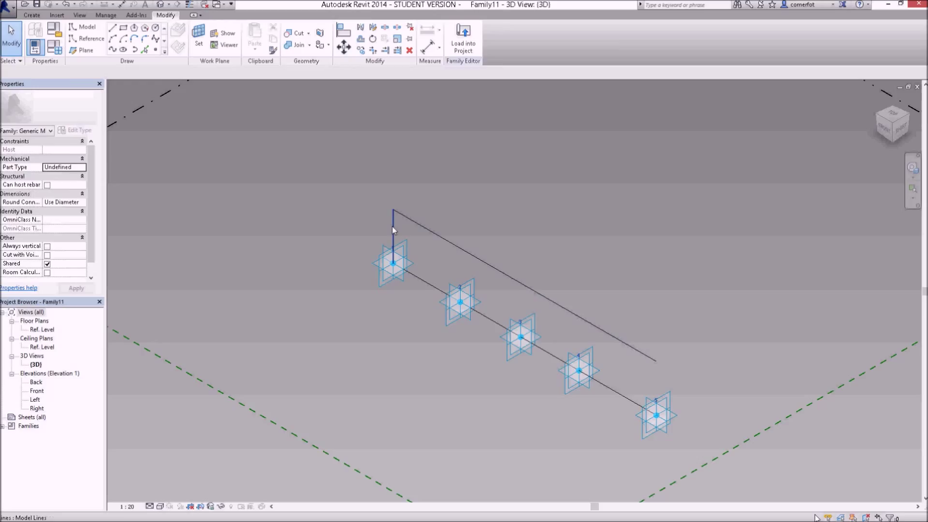
click(392, 230)
key(Delete)
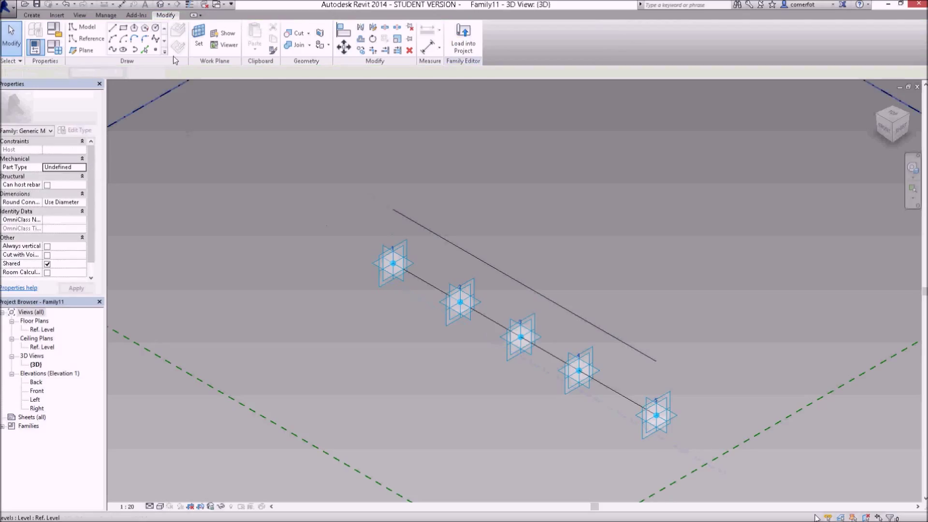
Place reference points at the raised line's ends, then delete that line
click(156, 50)
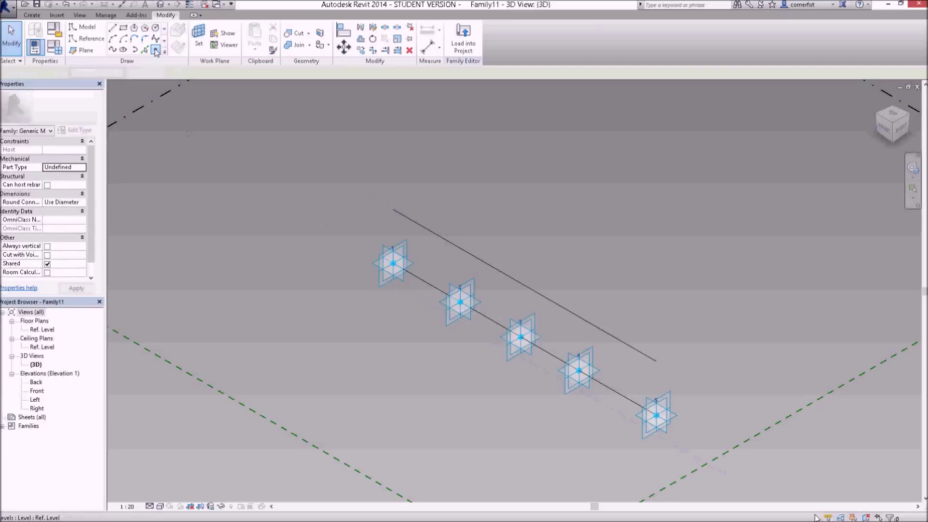
click(390, 207)
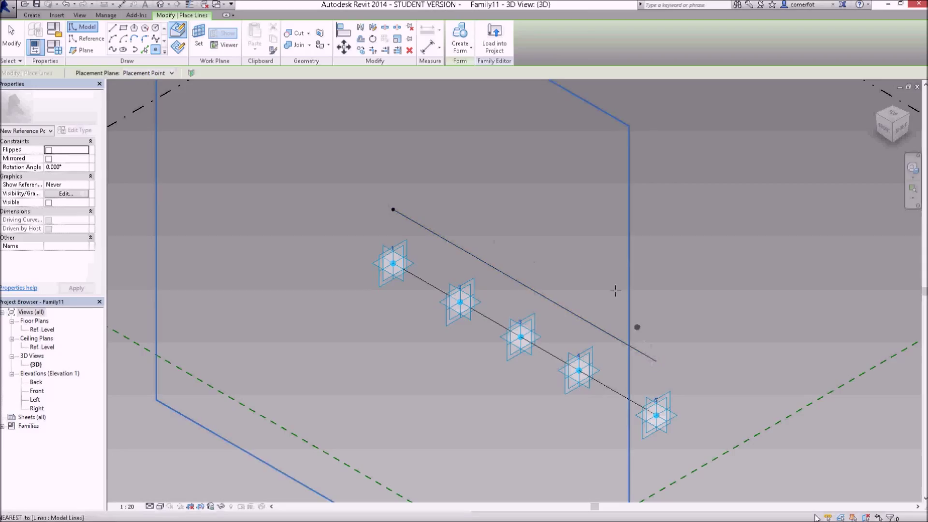
key(Escape)
click(535, 291)
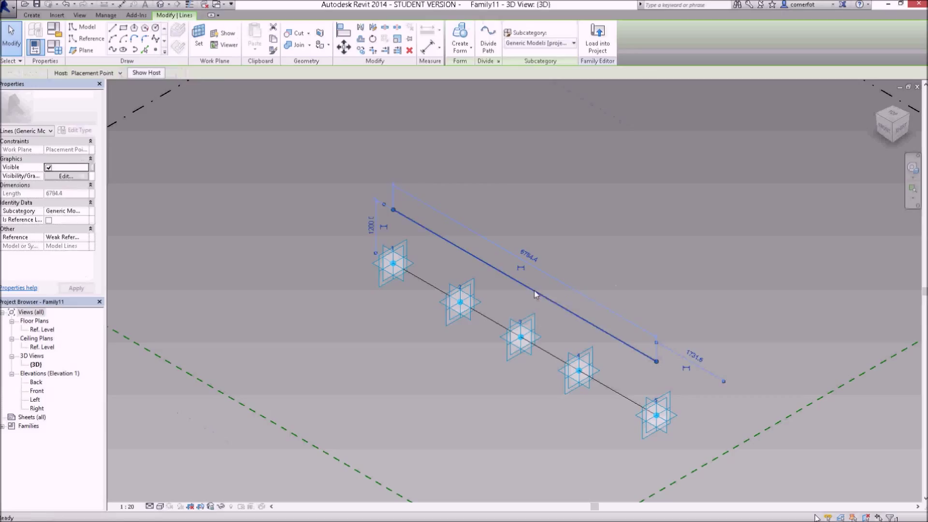
key(Delete)
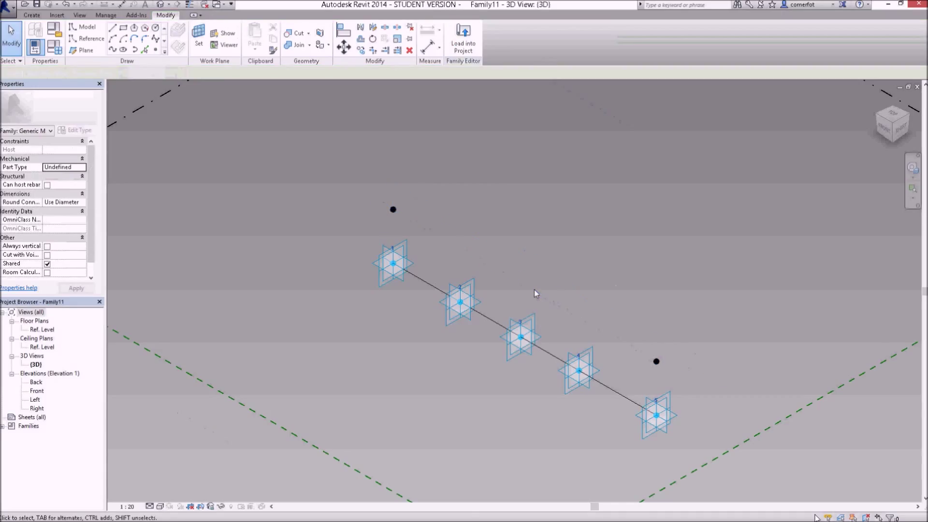
Select both raised reference points and make them adaptive points 6 and 7
click(393, 210)
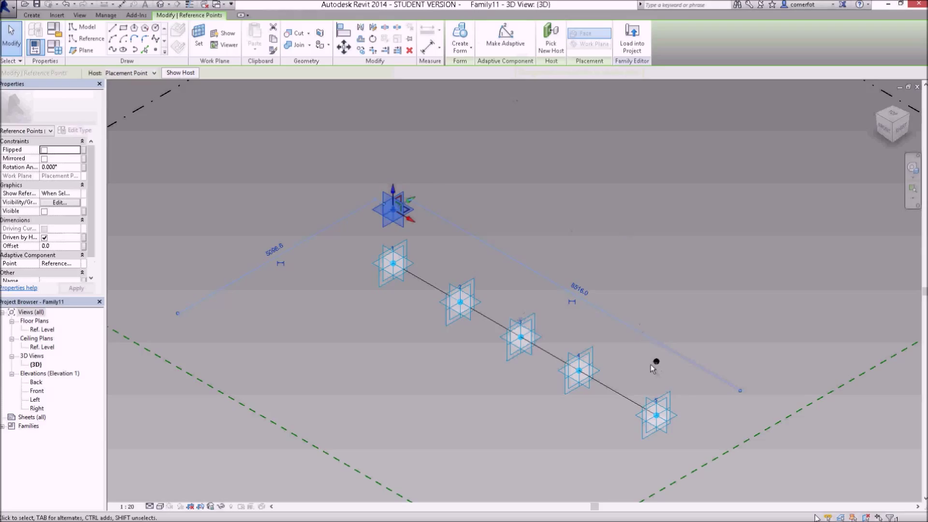
click(667, 272)
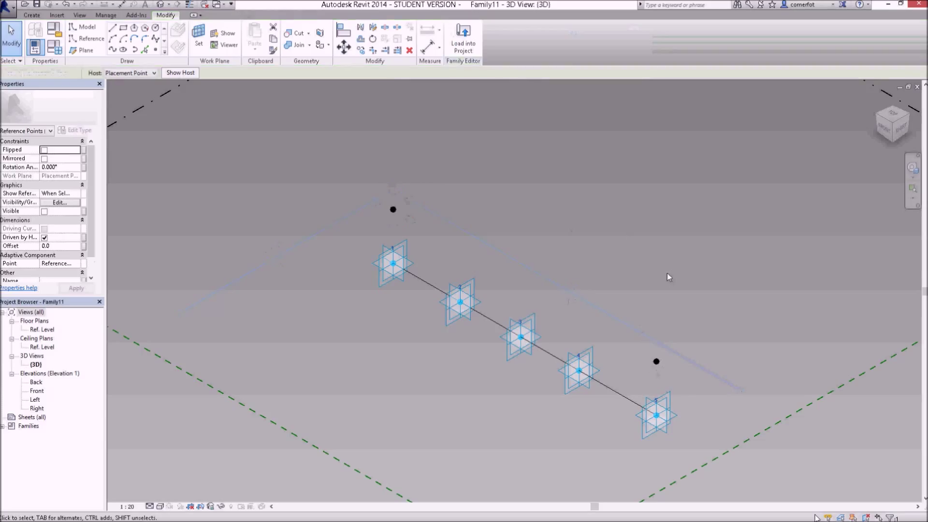
click(394, 211)
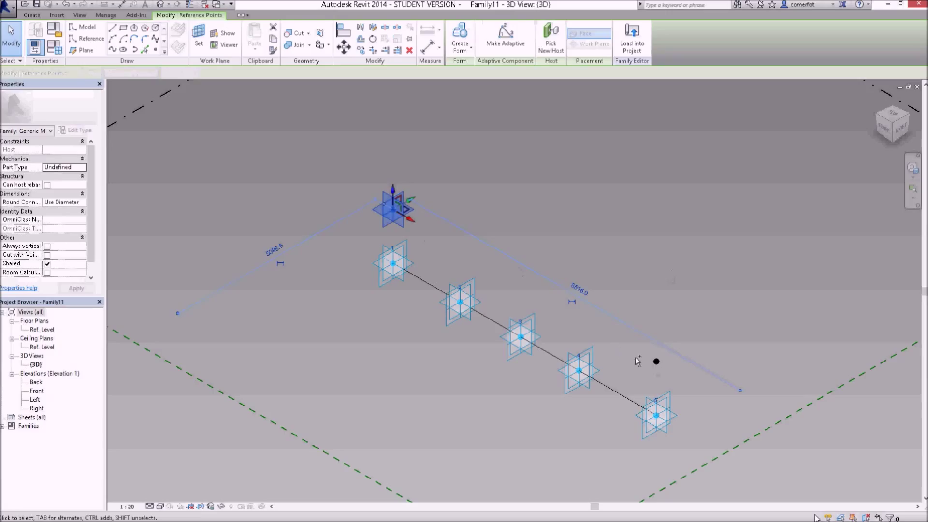
click(656, 362)
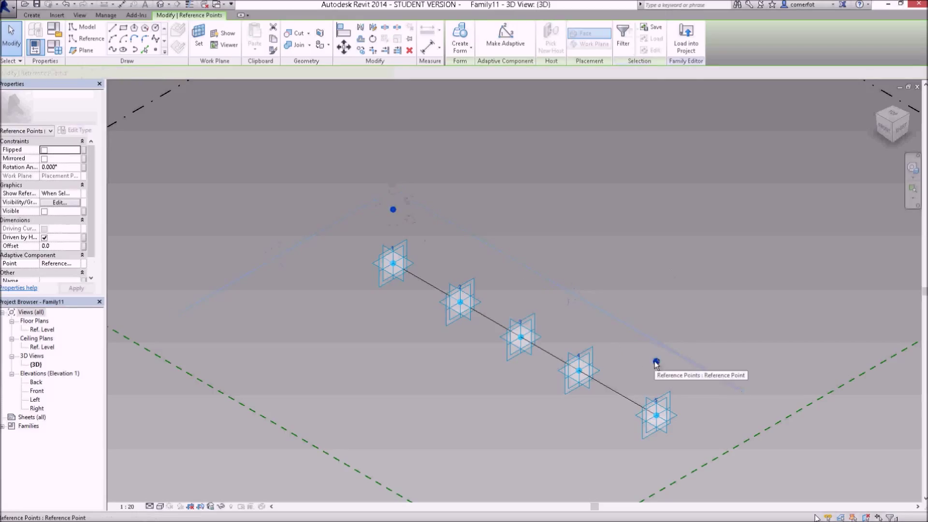
click(494, 43)
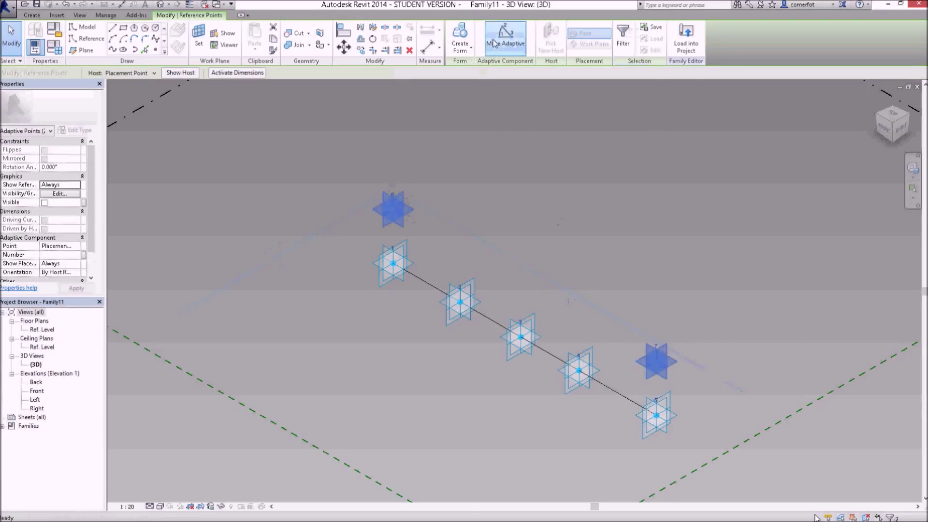
click(599, 252)
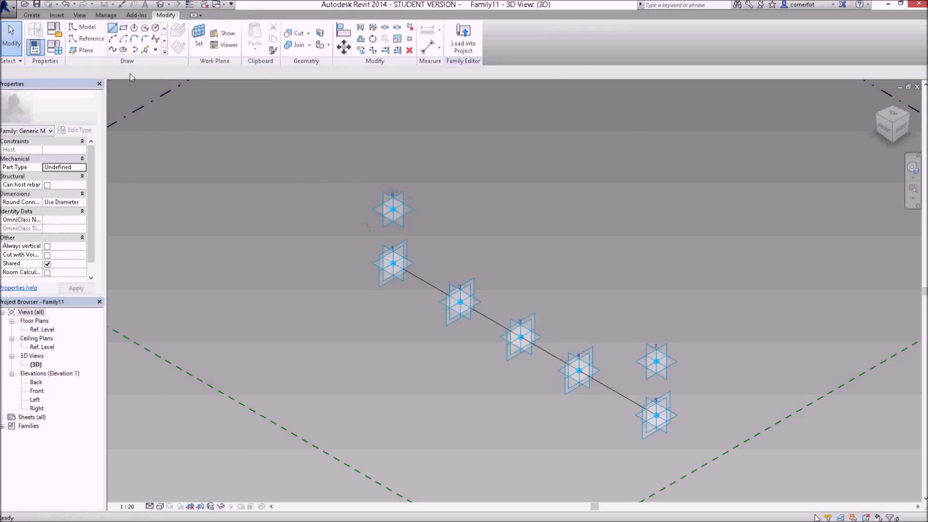
Using LI, chain model lines from adaptive point 1 up to 6, across to 7 and down to 5
key(l)
key(i)
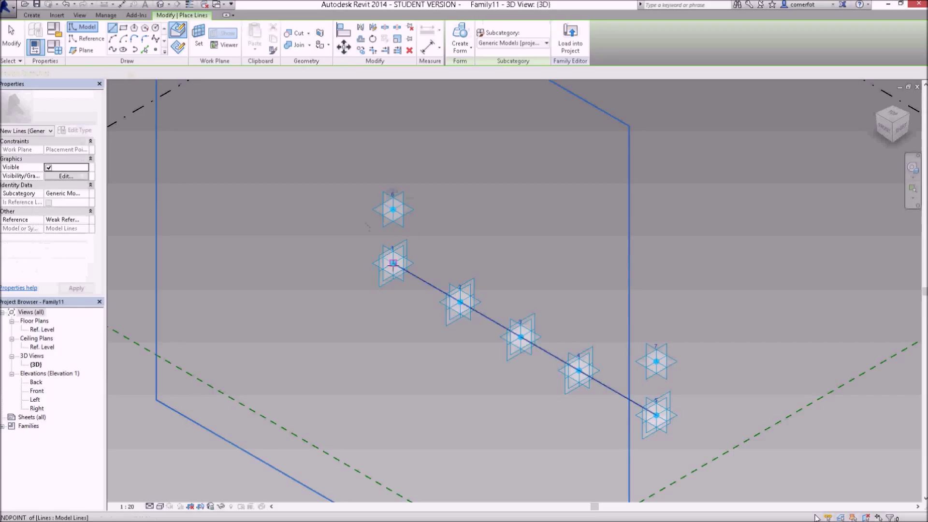
click(393, 262)
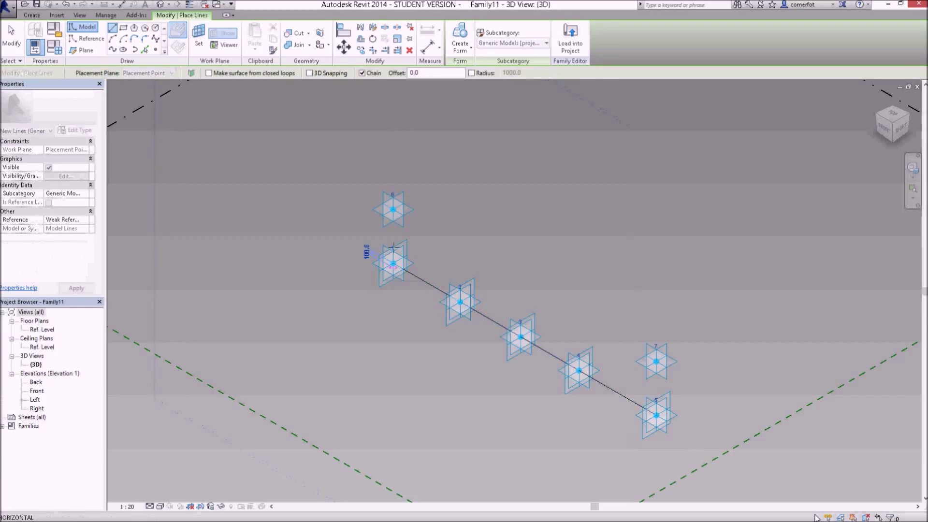
click(394, 210)
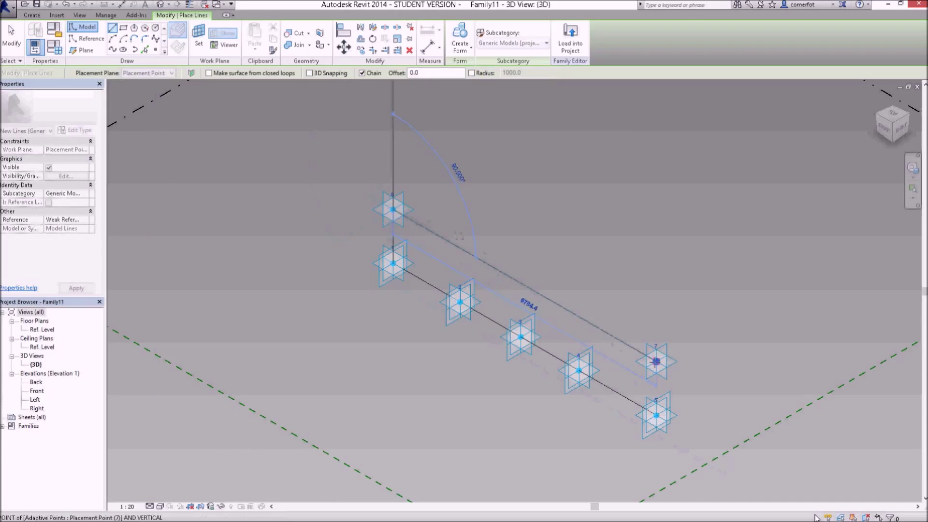
click(657, 361)
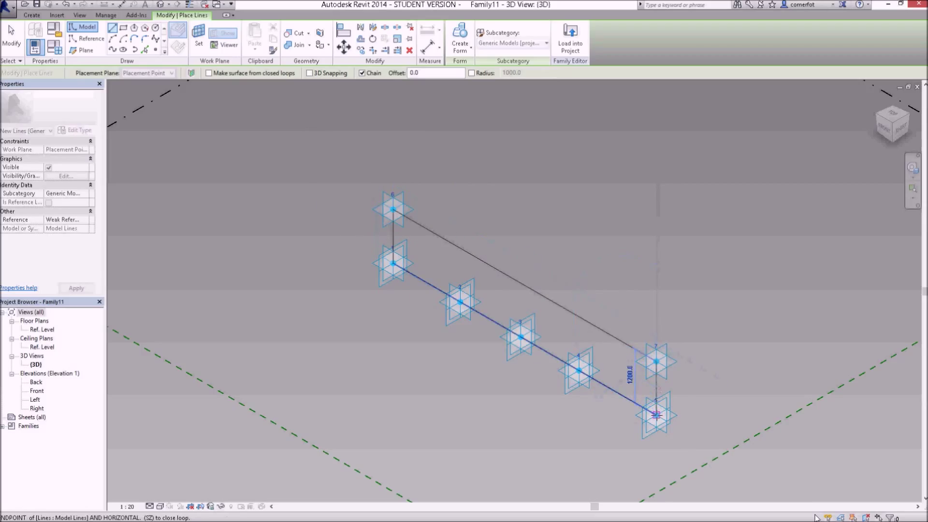
click(656, 415)
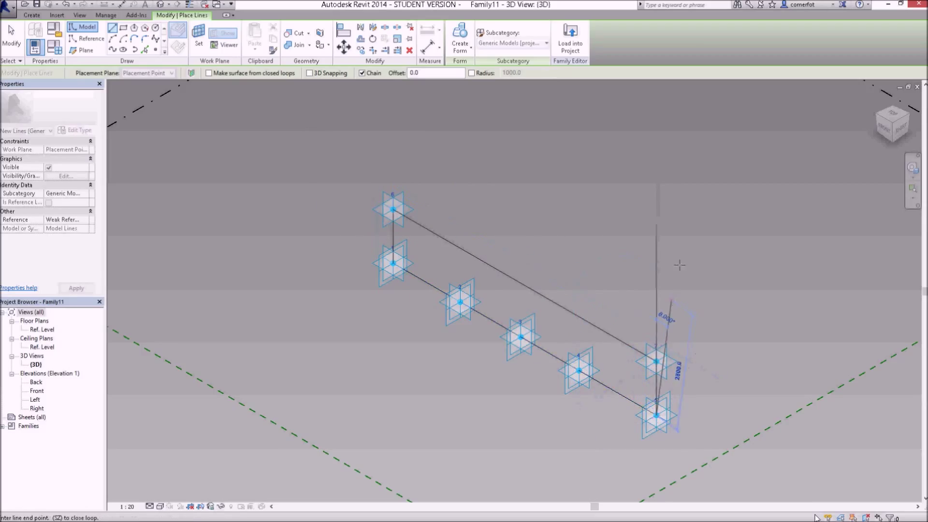
key(Escape)
key(Escape)
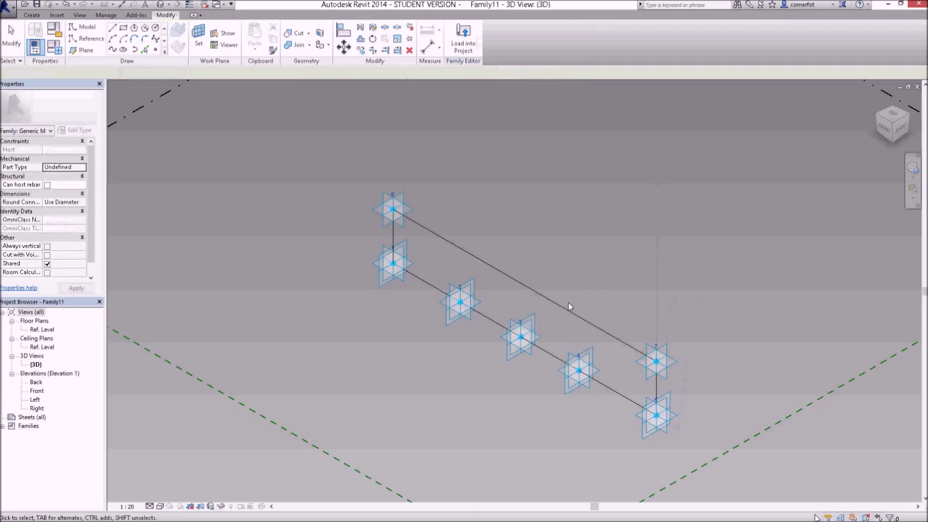
key(Tab)
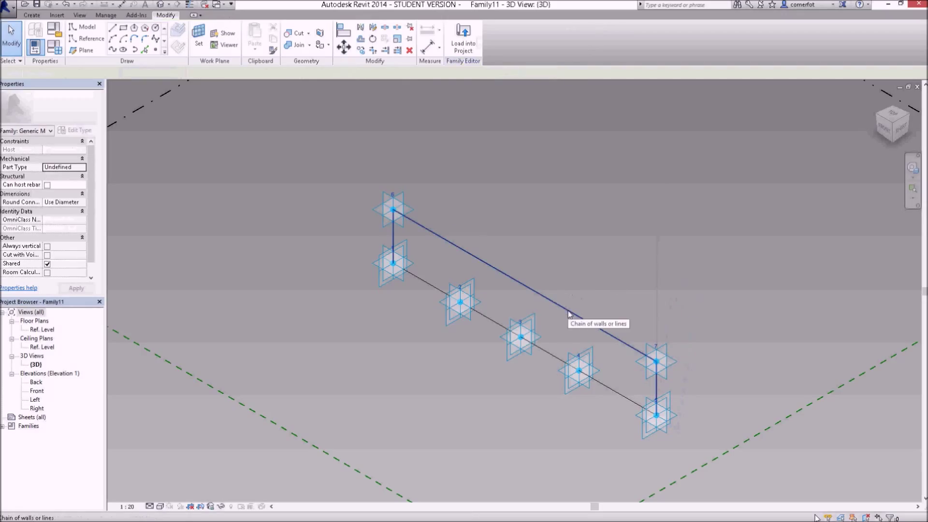
click(521, 340)
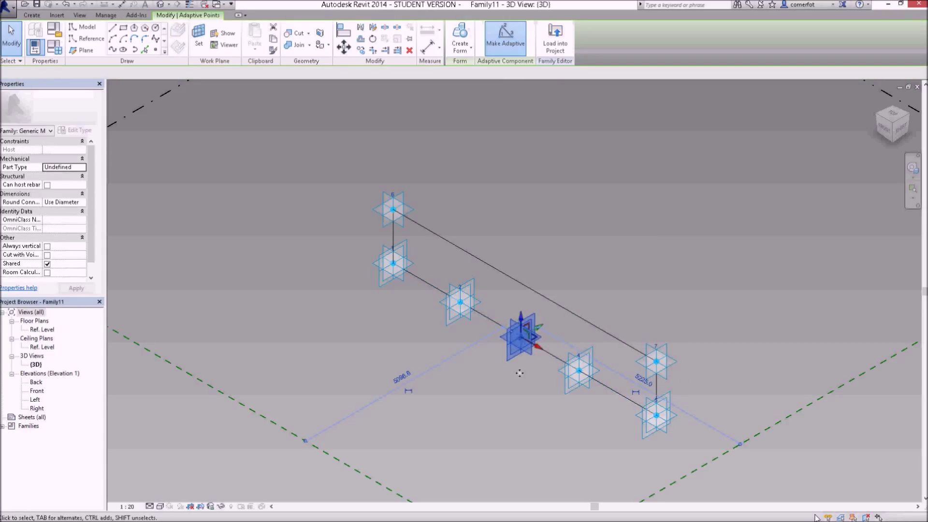
click(520, 313)
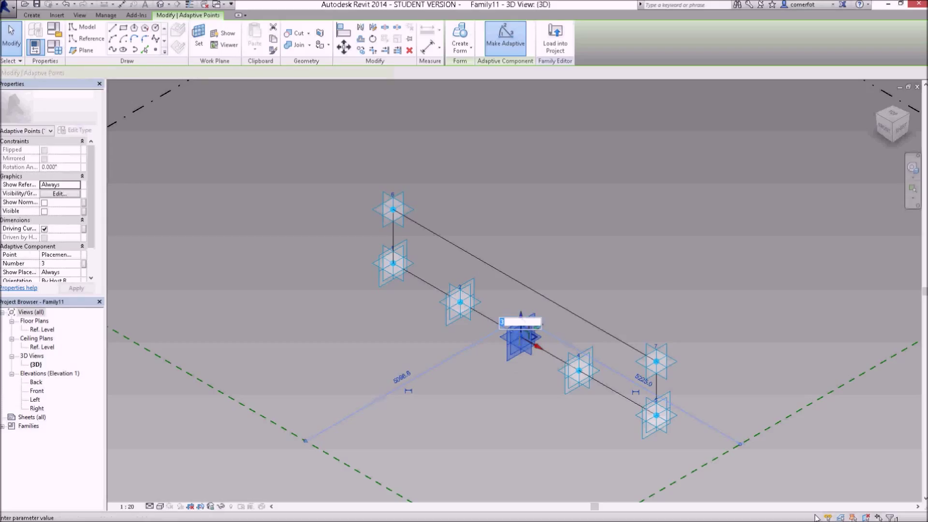
key(Escape)
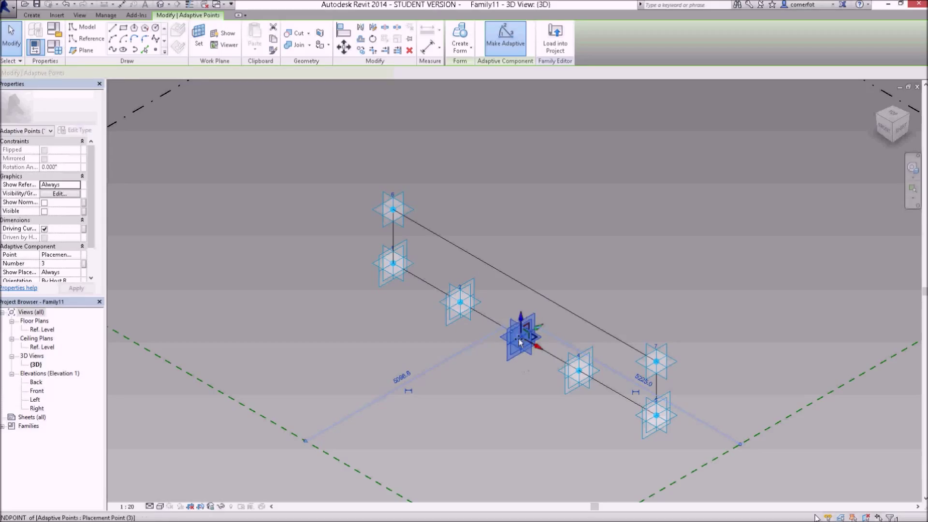
drag(521, 338, 516, 405)
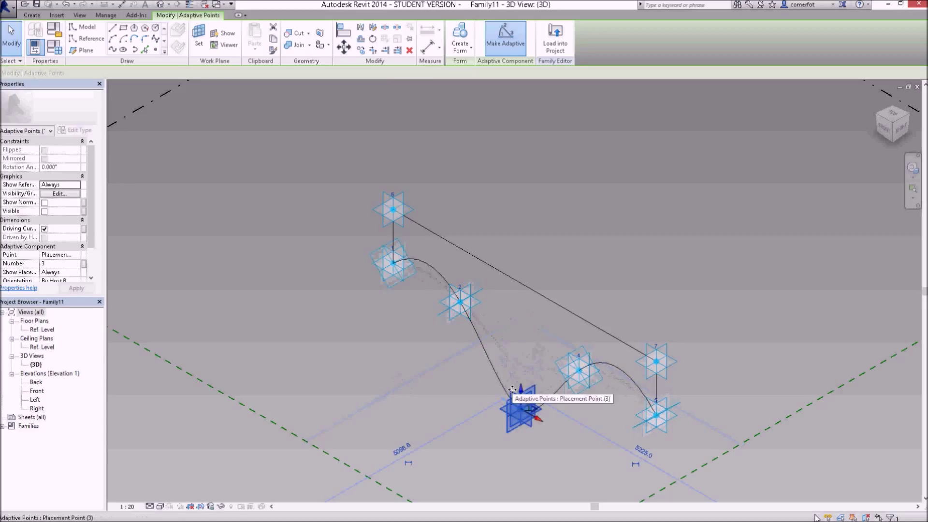
key(Escape)
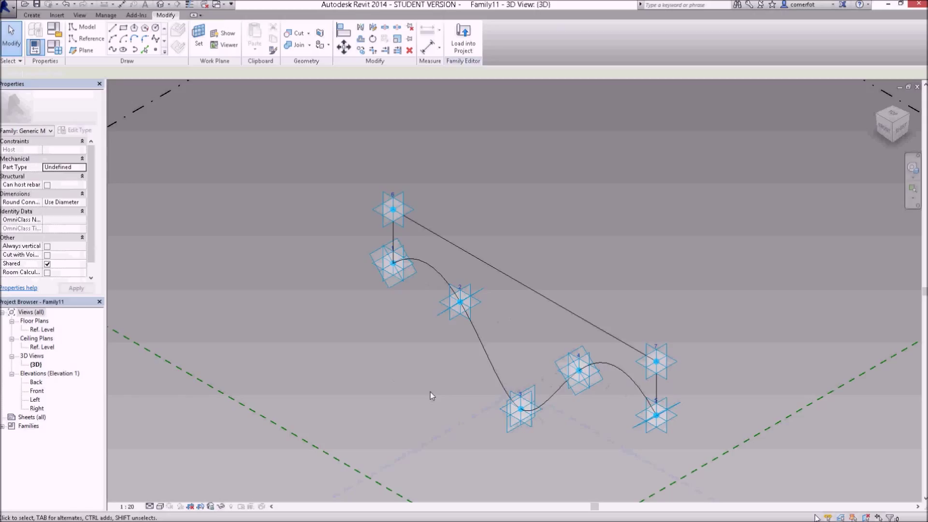
key(ctrl+z)
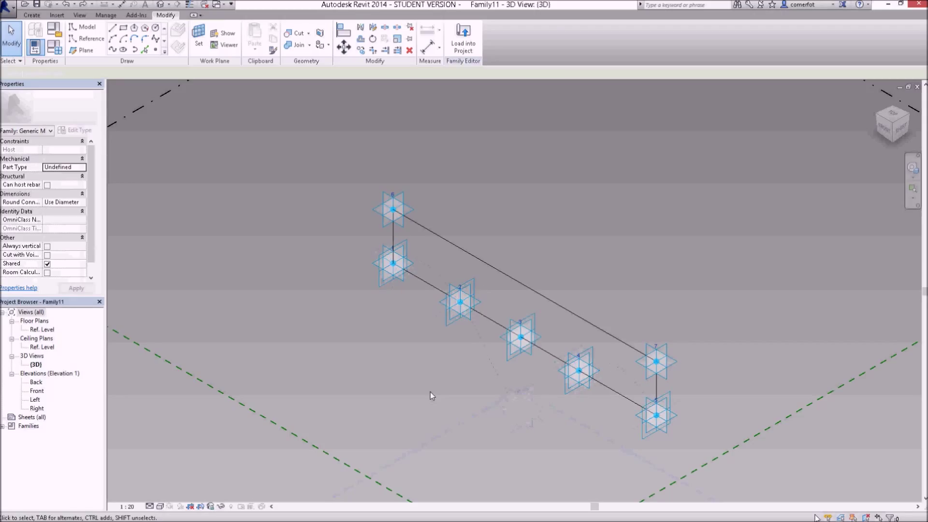
Delete the chain of model lines linking adaptive points 1, 6, 7 and 5
key(Tab)
key(Tab)
click(395, 236)
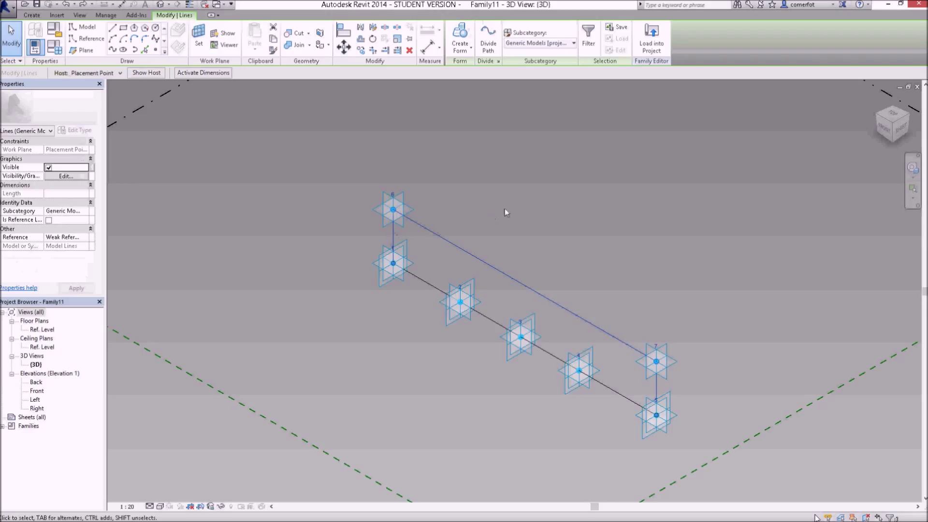
click(544, 229)
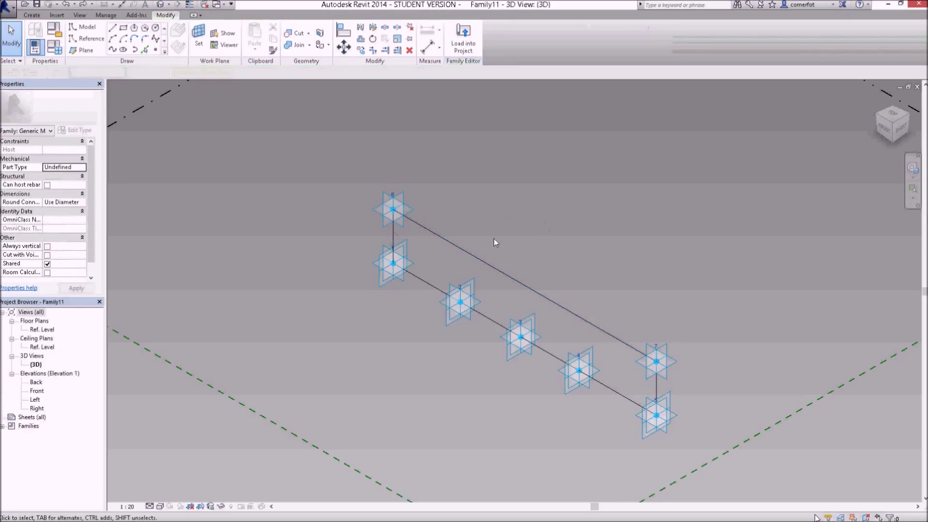
key(Tab)
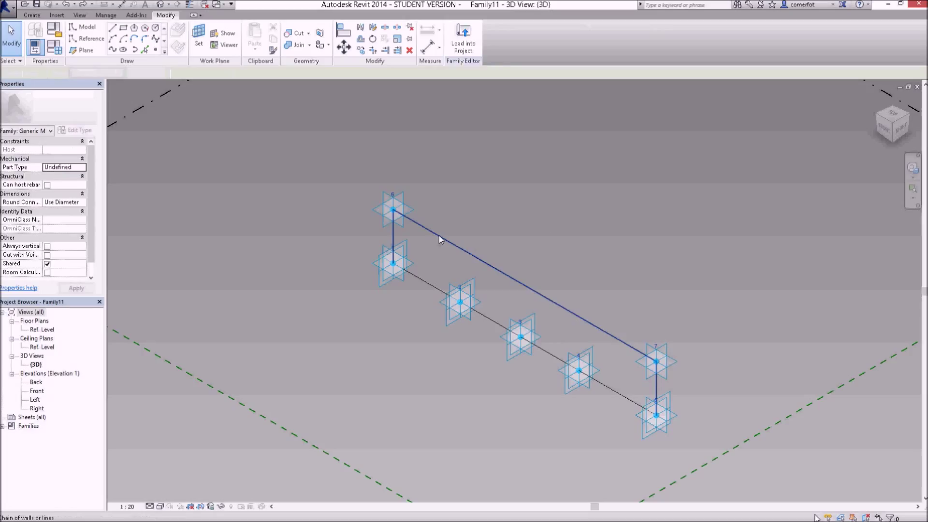
click(439, 237)
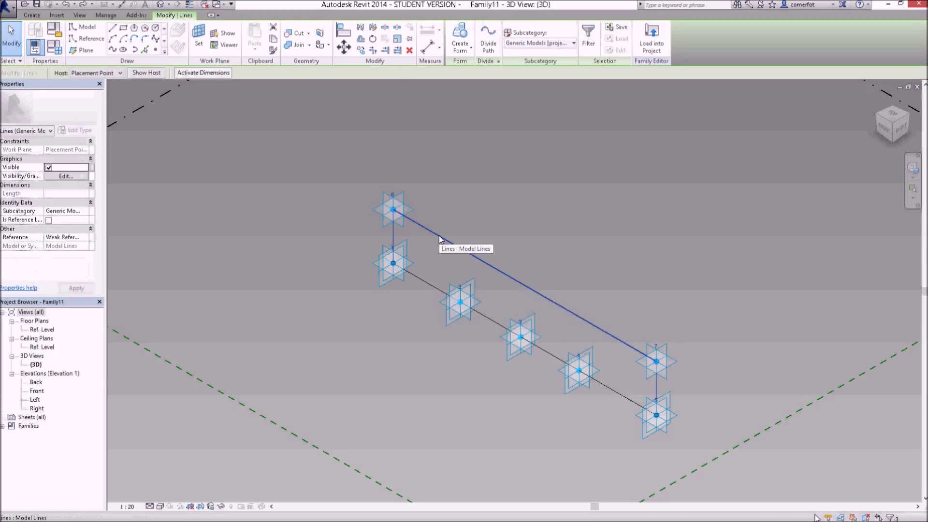
key(Delete)
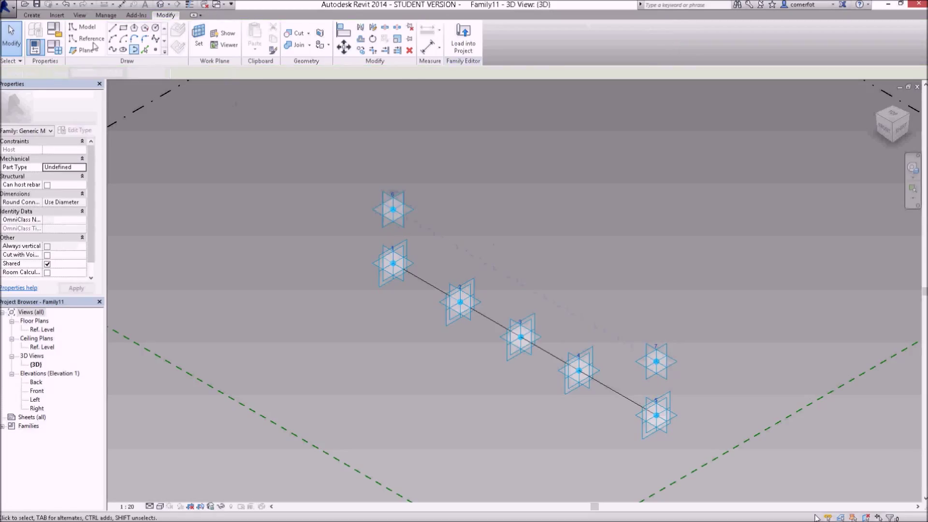
click(88, 38)
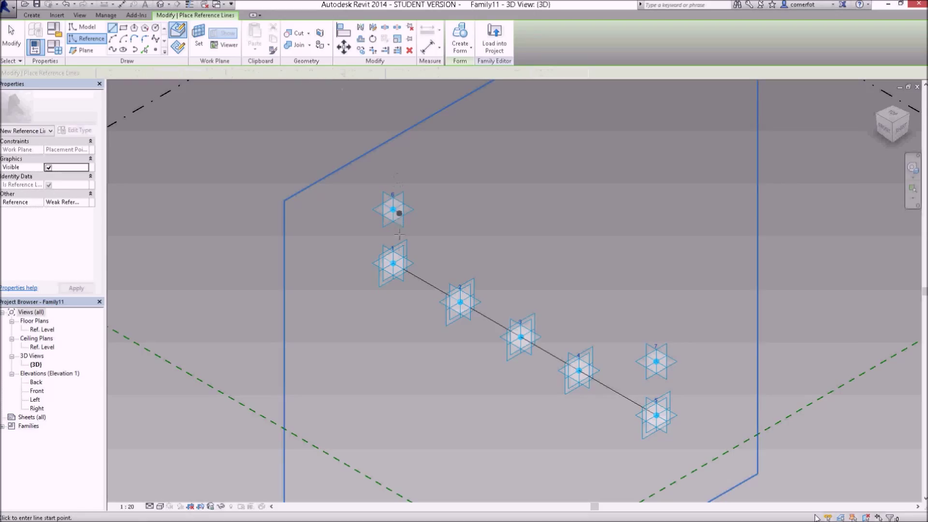
Draw chained reference lines from point 1 to 6, 6 to 7, and 7 to 5
click(394, 263)
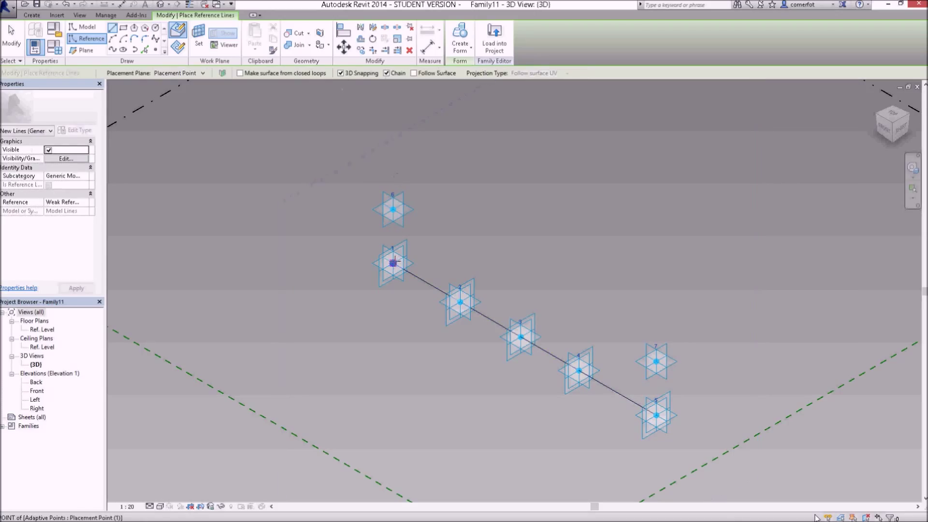
click(393, 210)
click(656, 361)
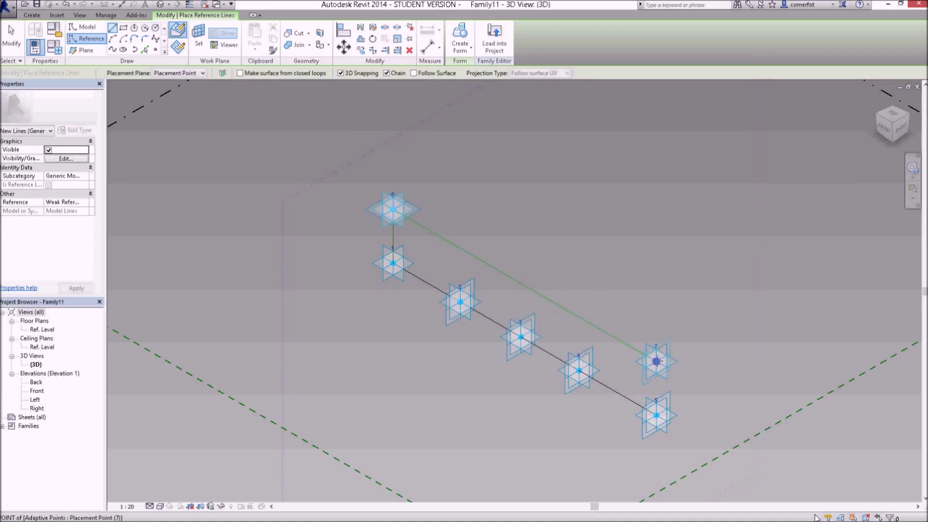
click(656, 415)
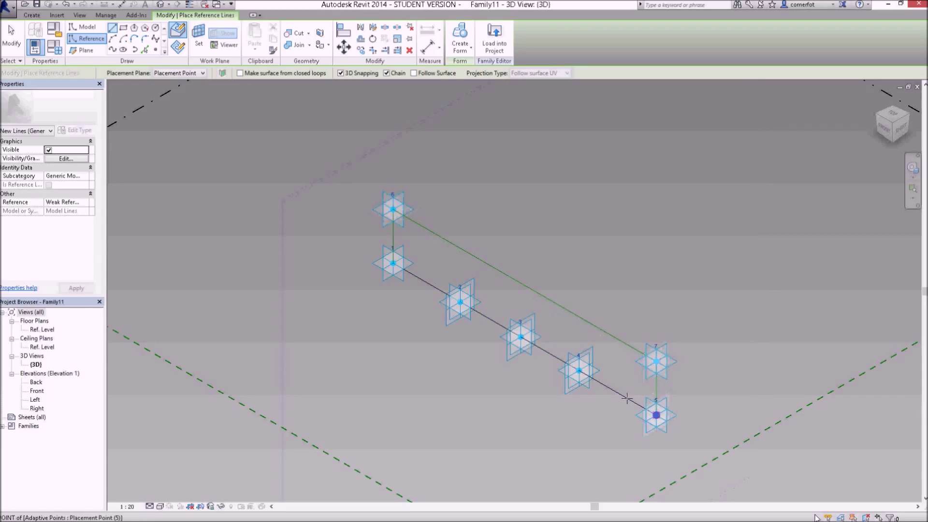
key(Escape)
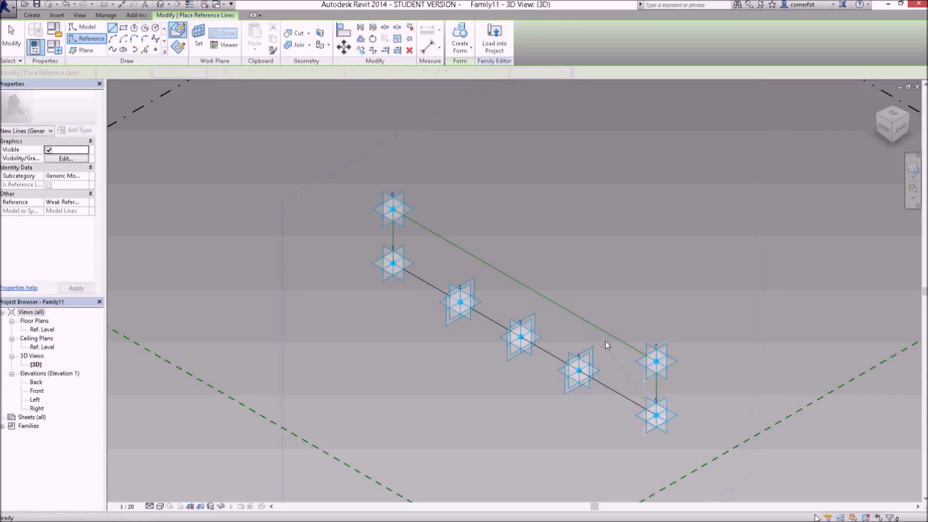
key(Escape)
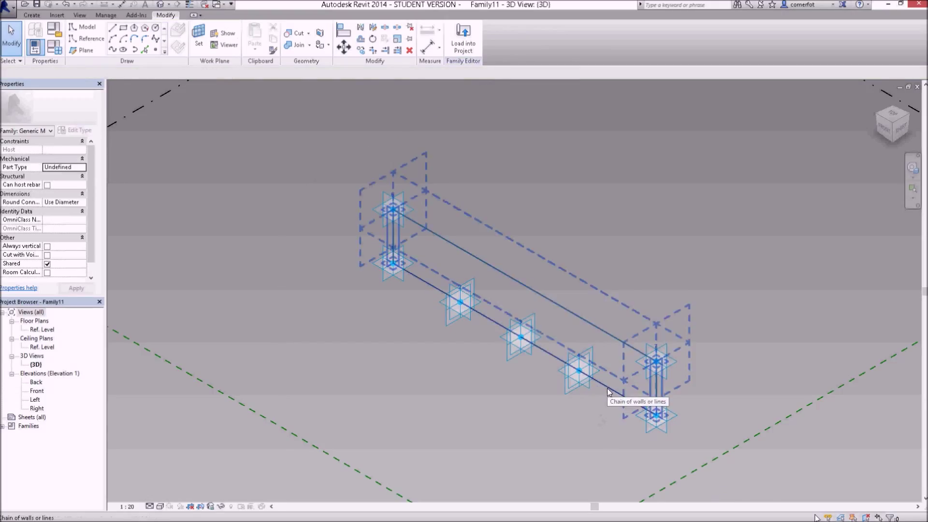
Create a solid extrusion form from the reference-line chain
key(Tab)
click(605, 388)
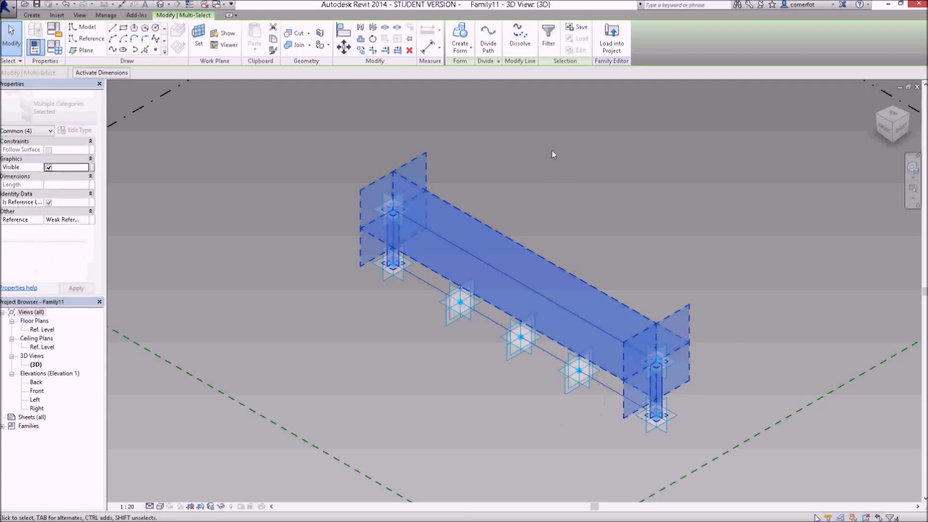
click(459, 39)
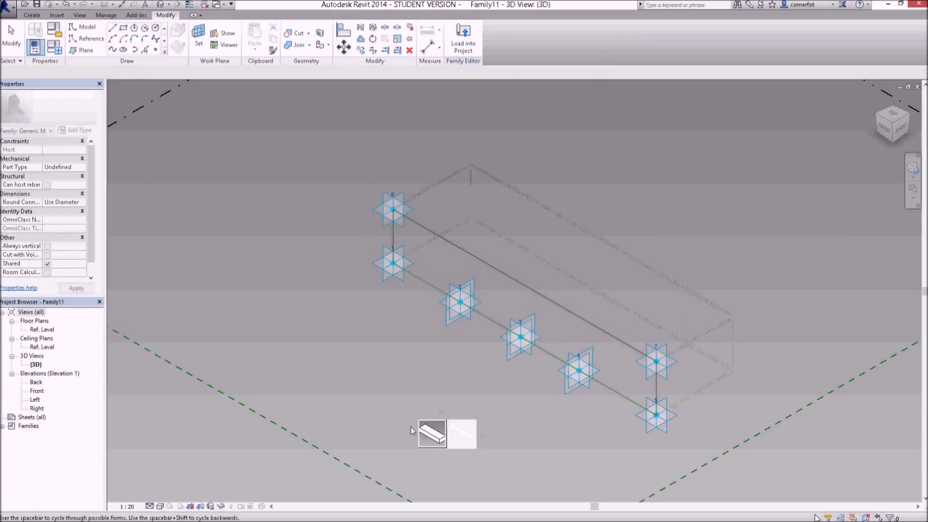
click(434, 428)
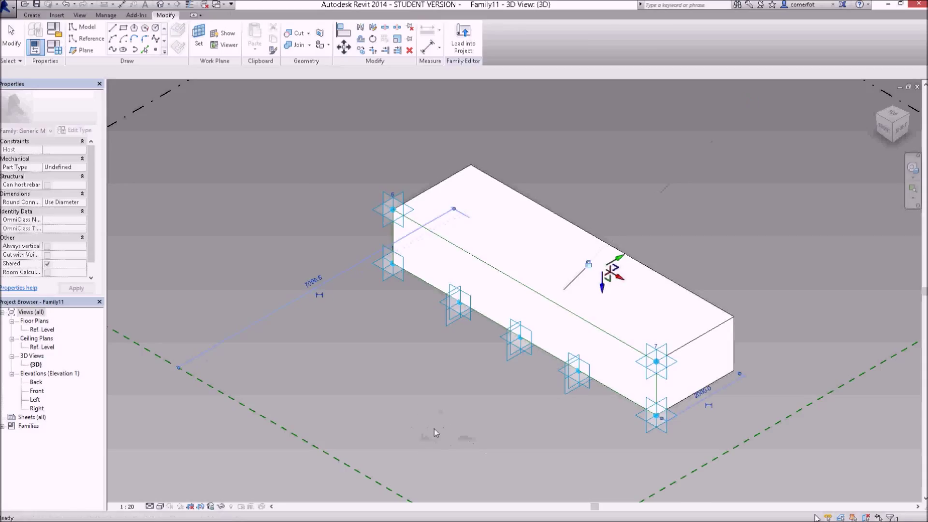
Change the extrusion depth from 2000 to 100
click(702, 392)
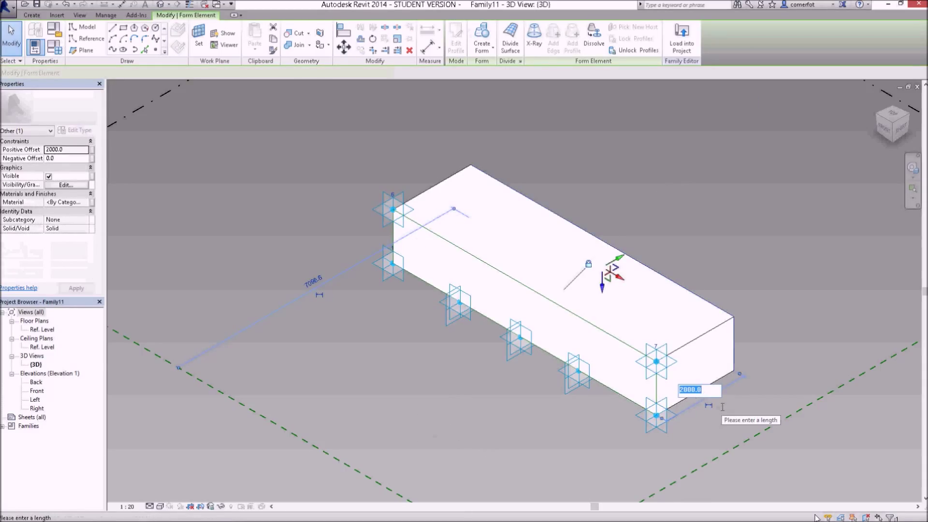
text(100)
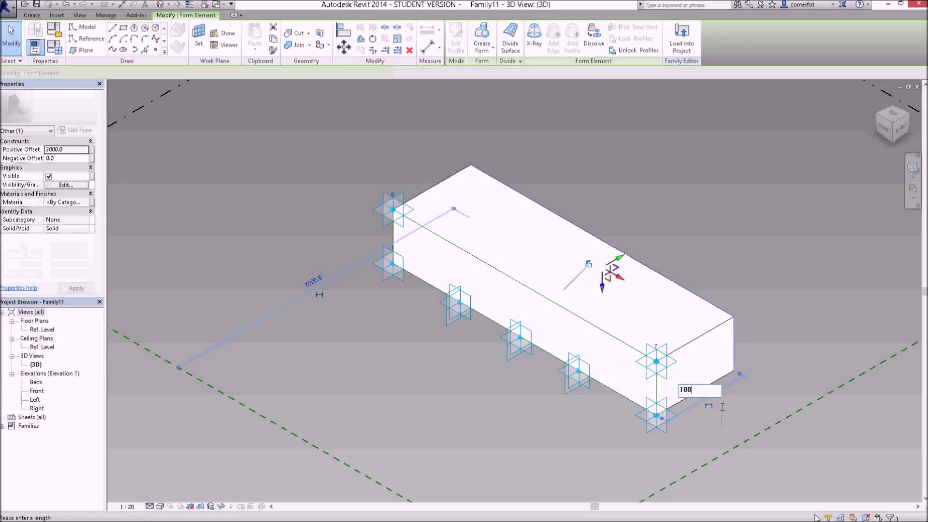
key(Return)
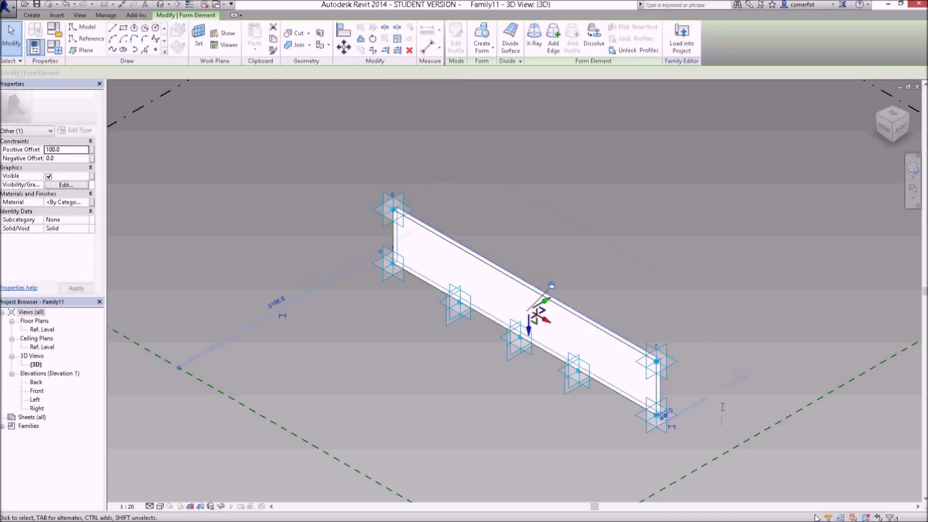
click(735, 305)
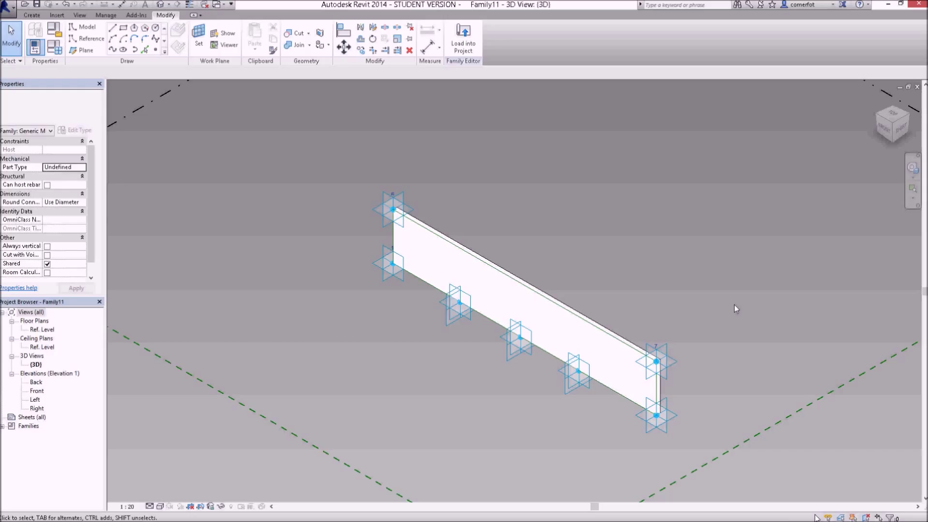
click(459, 313)
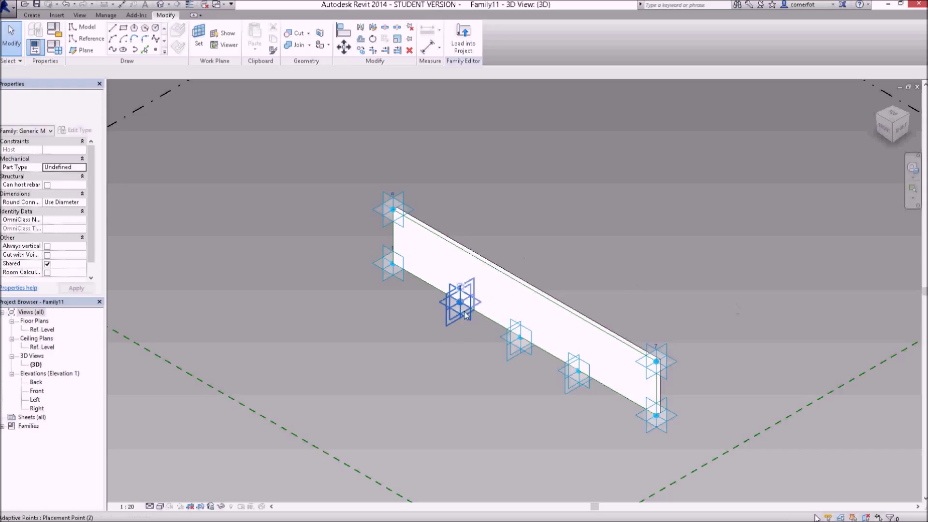
key(Escape)
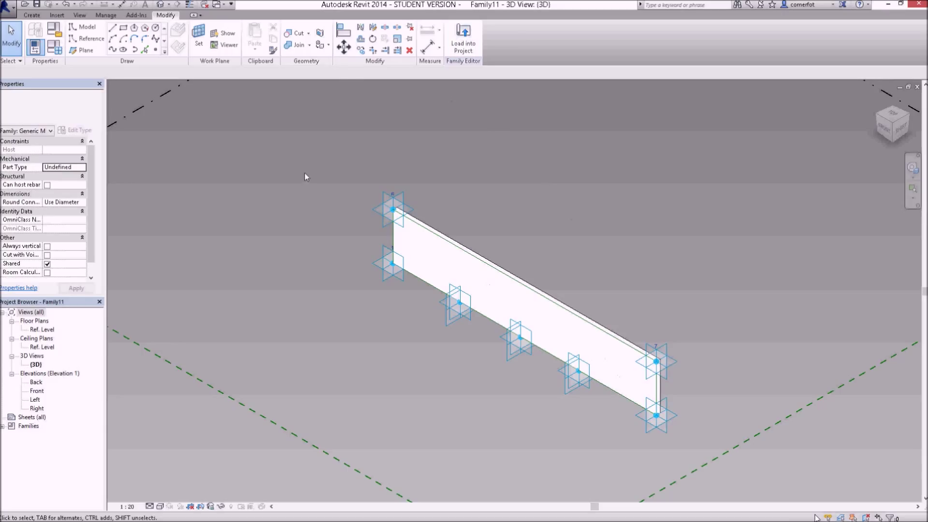
Set the work plane to a placement plane chosen from the list
click(199, 38)
click(59, 72)
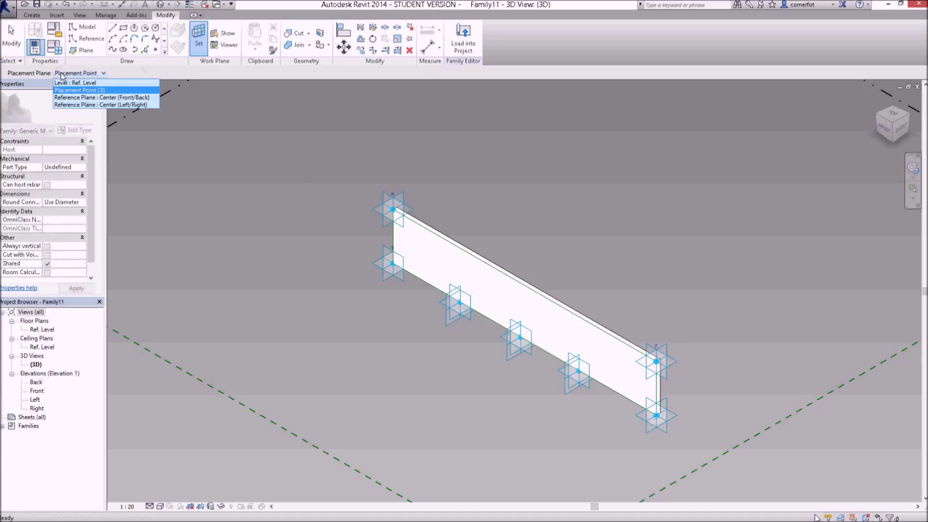
click(67, 91)
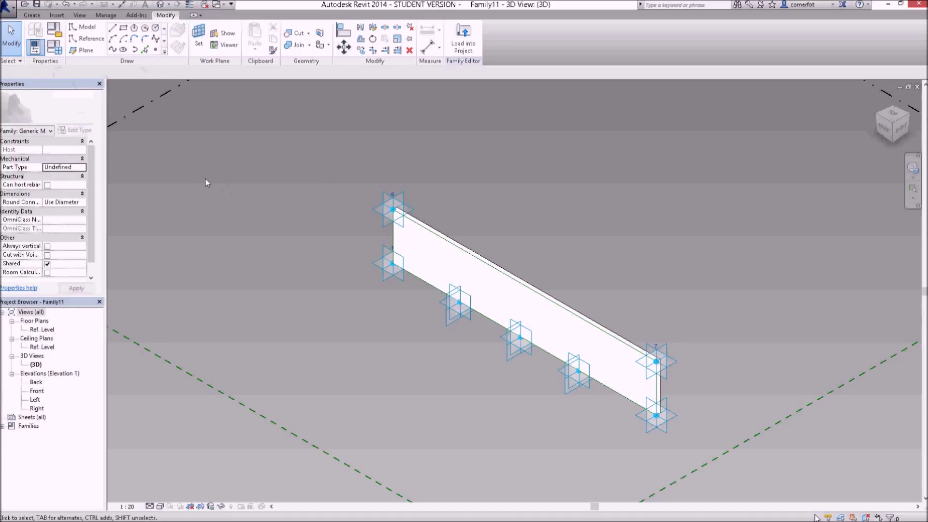
Add a 100 aligned dimension across the wall thickness near its corner, then select it
key(d)
key(i)
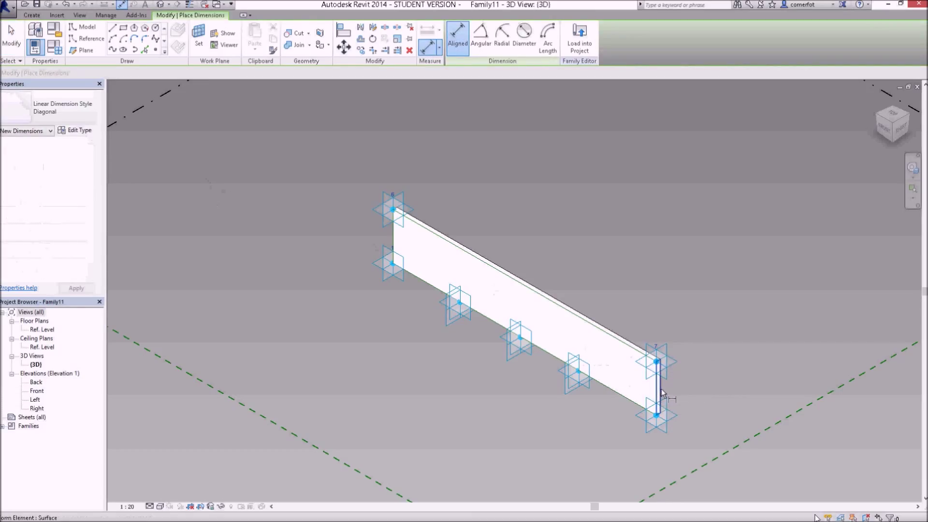
key(Tab)
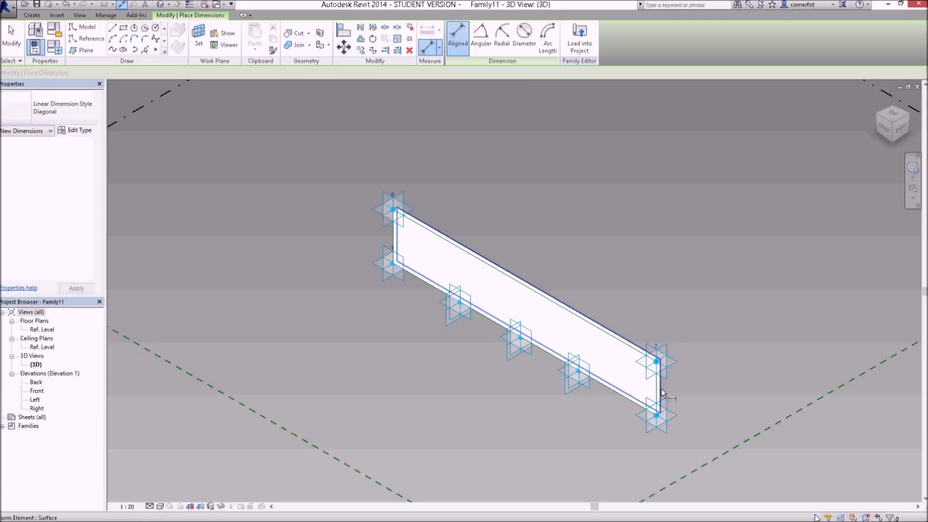
click(639, 406)
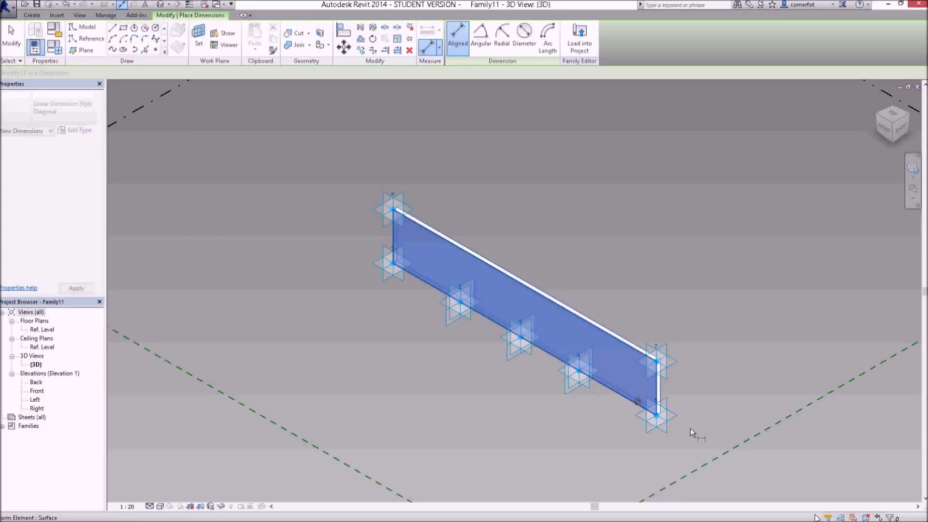
click(687, 427)
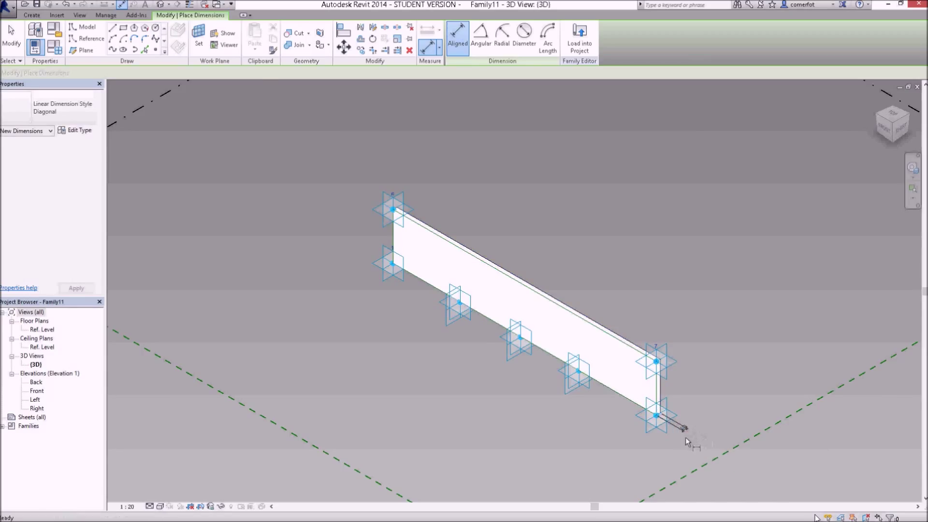
key(Escape)
key(Escape)
scroll(684, 434, up, 4)
scroll(684, 428, up, 2)
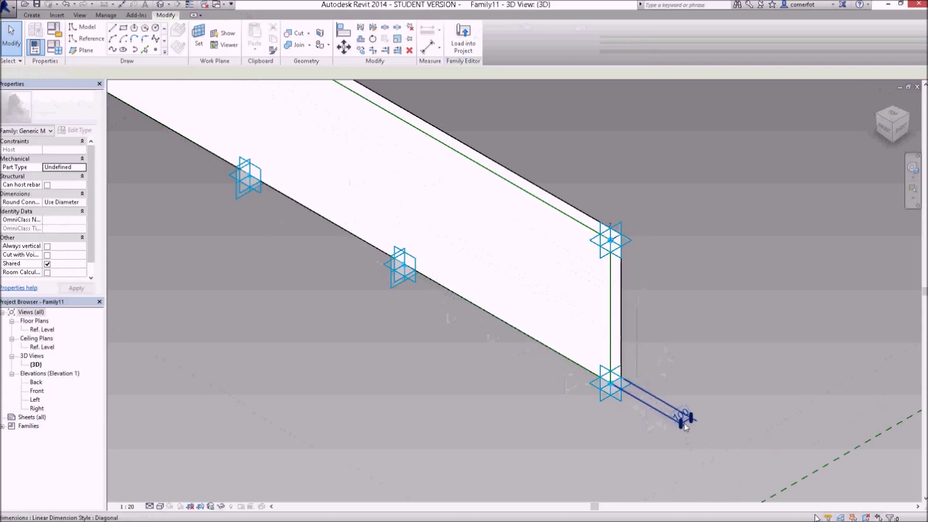
click(686, 426)
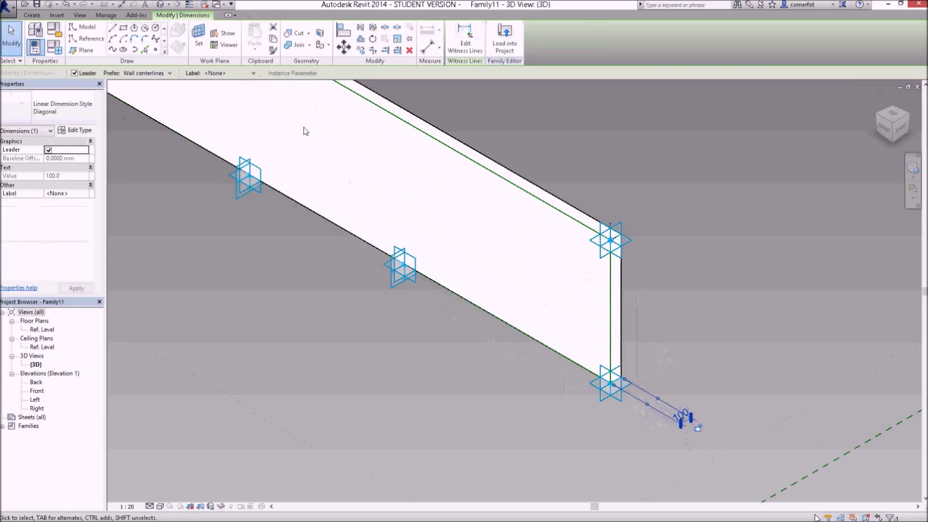
Label the thickness dimension with a new WIDTH type parameter
click(253, 73)
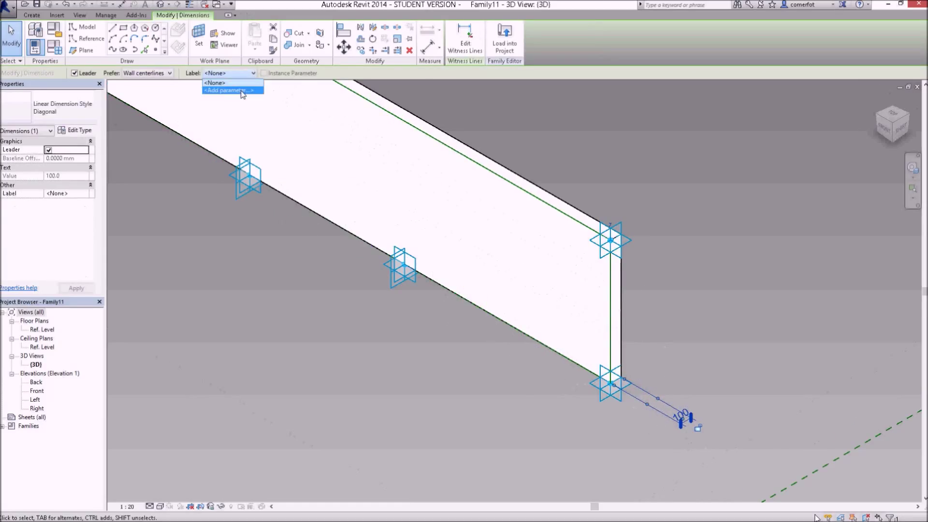
click(242, 91)
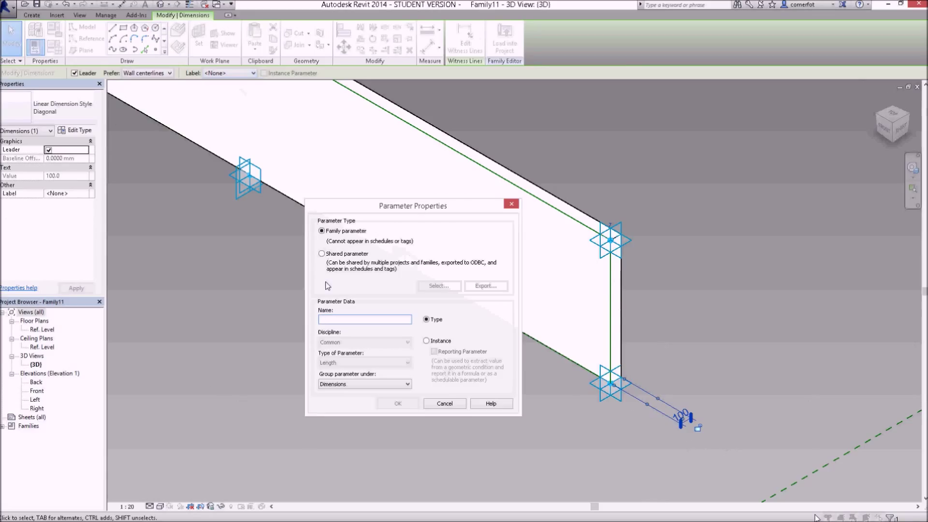
text(WIDTH)
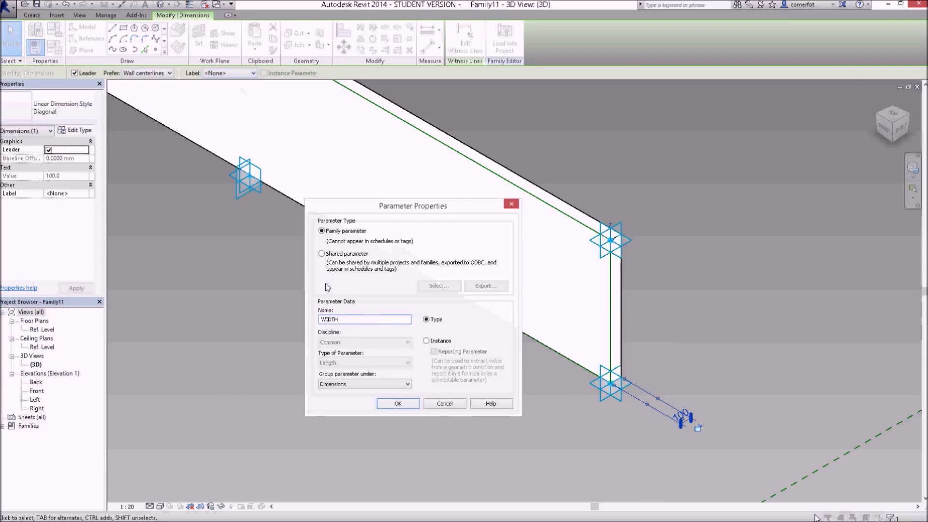
click(399, 403)
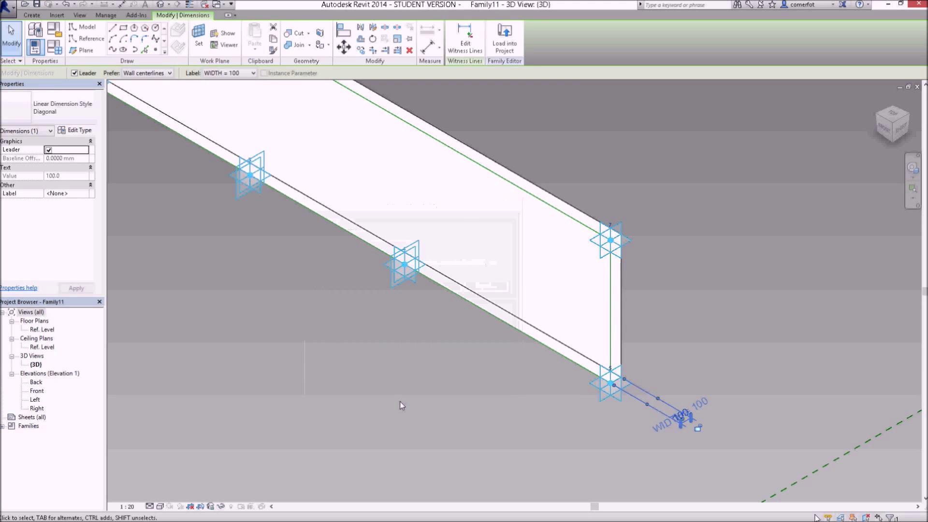
click(646, 350)
scroll(646, 349, down, 4)
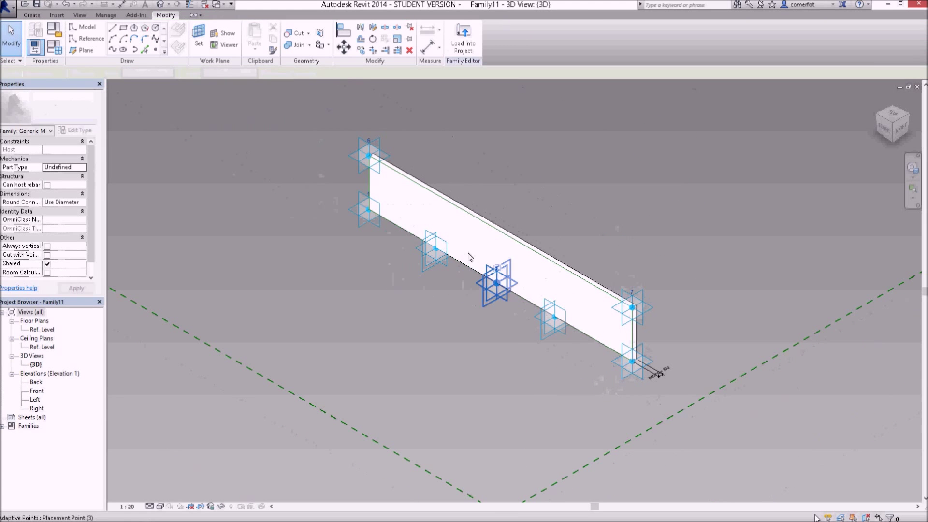
Add a new family type named 100 in Family Types
click(62, 50)
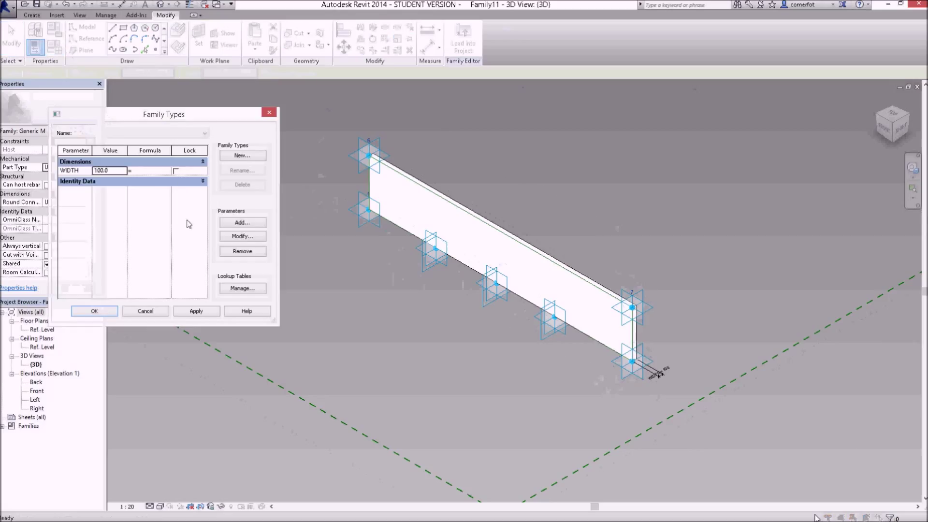
click(246, 156)
text(100)
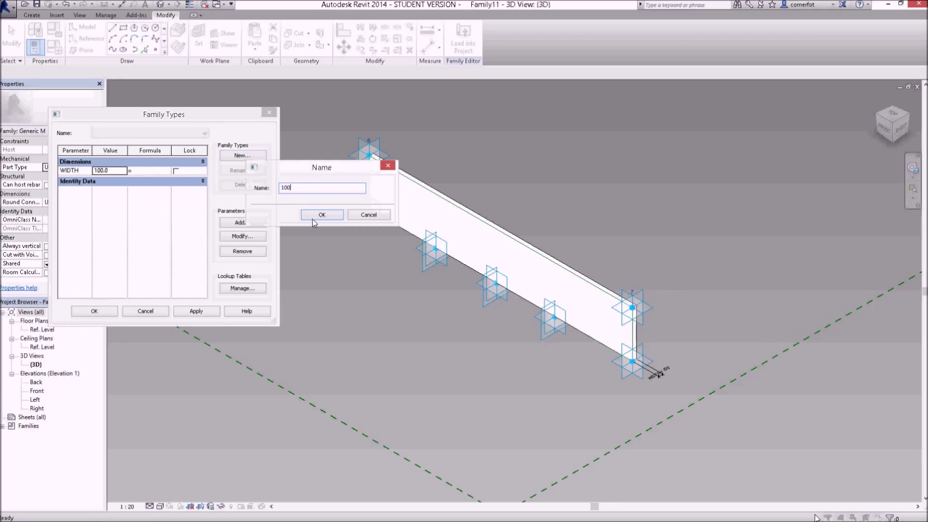
click(313, 219)
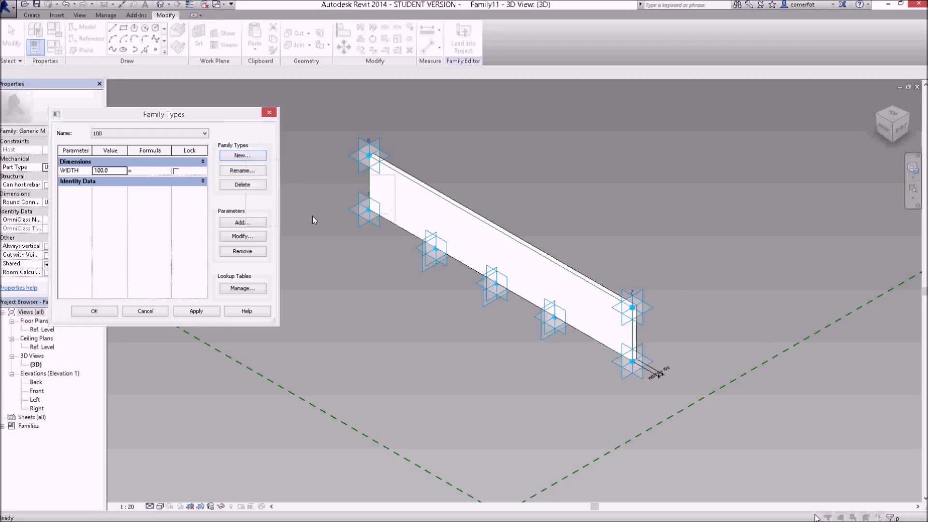
Add family type 65 and set its WIDTH to 65
click(231, 158)
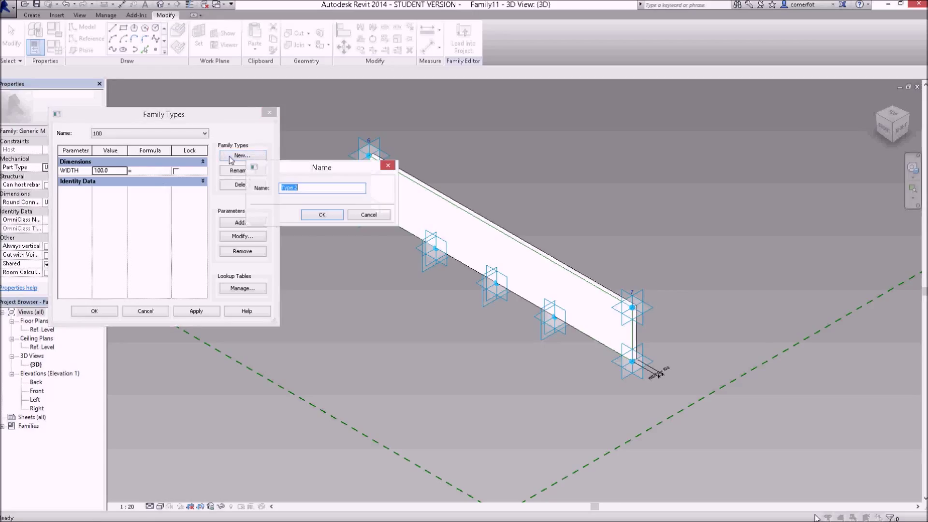
text(65)
click(315, 215)
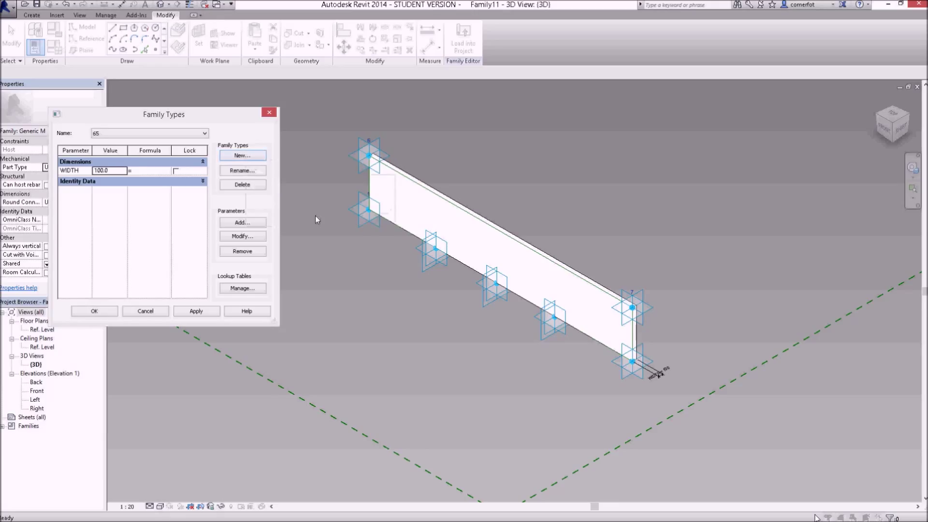
double_click(116, 171)
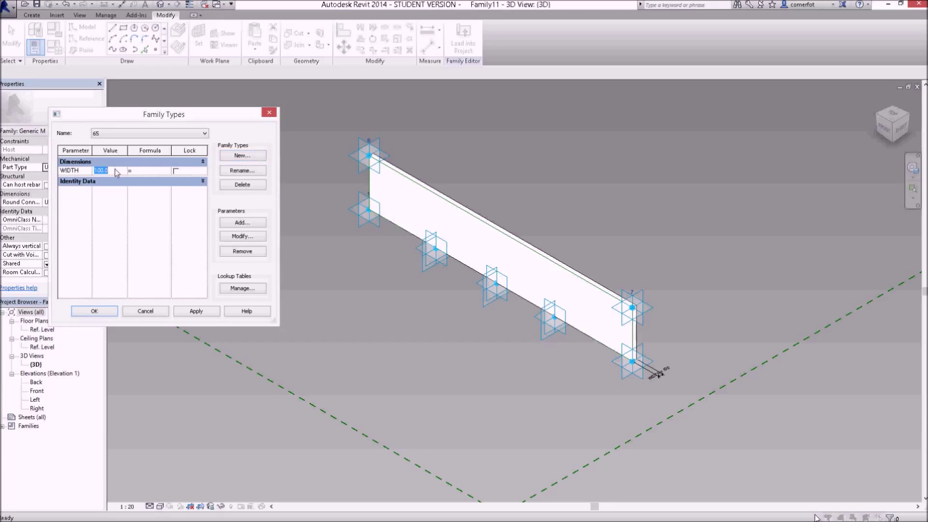
text(655)
click(231, 159)
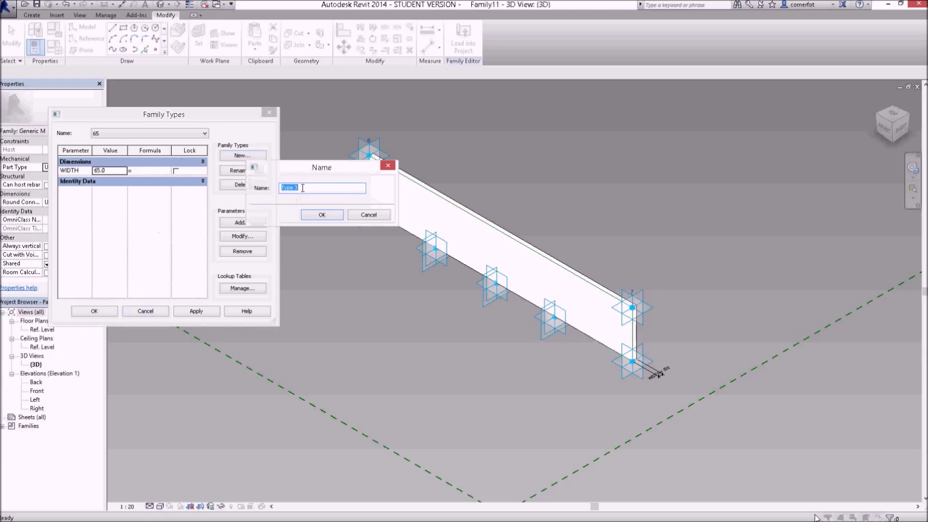
Add family type 120 and select its WIDTH value for editing
text(120)
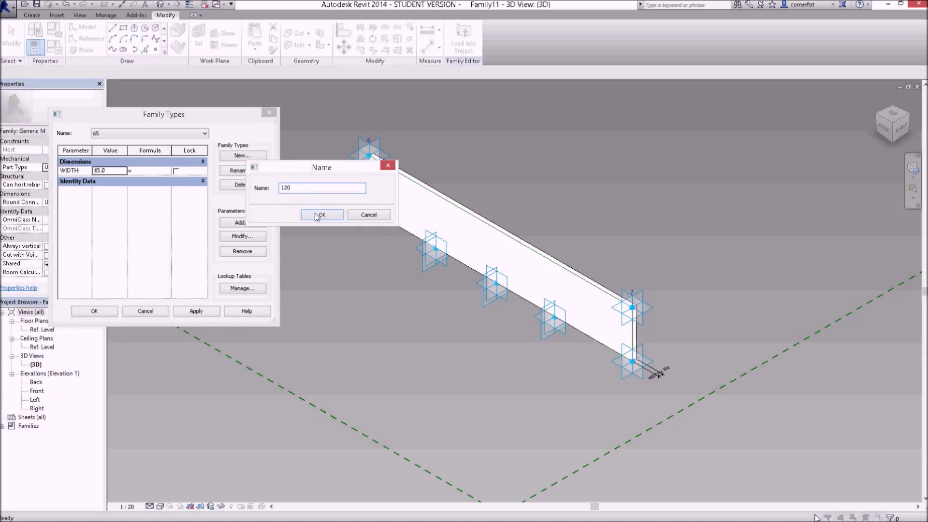
click(315, 214)
click(112, 172)
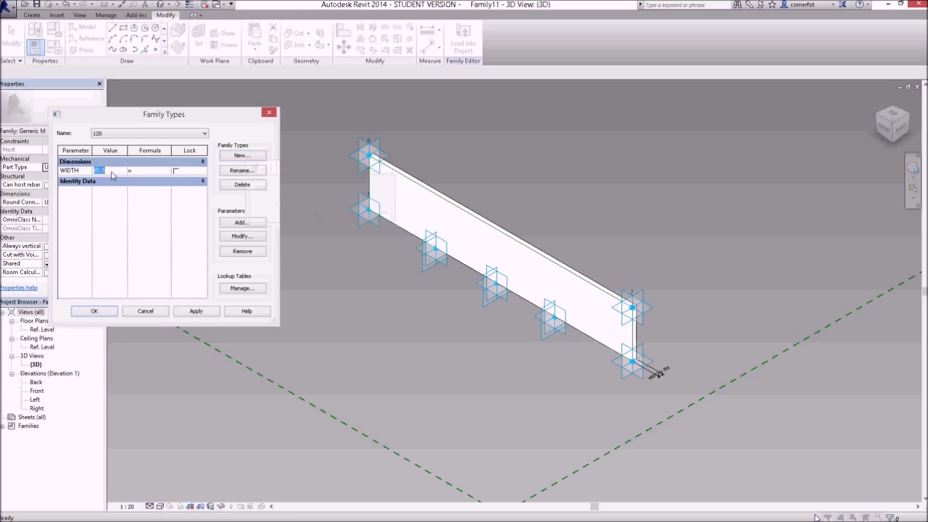
Set the 120 type's WIDTH to 120 and switch to the 100 type
text(120)
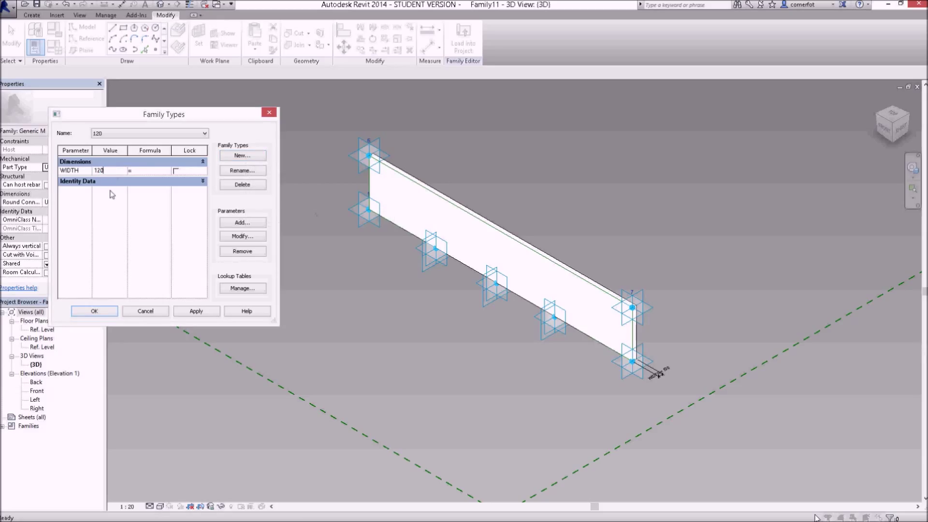
click(117, 197)
click(135, 135)
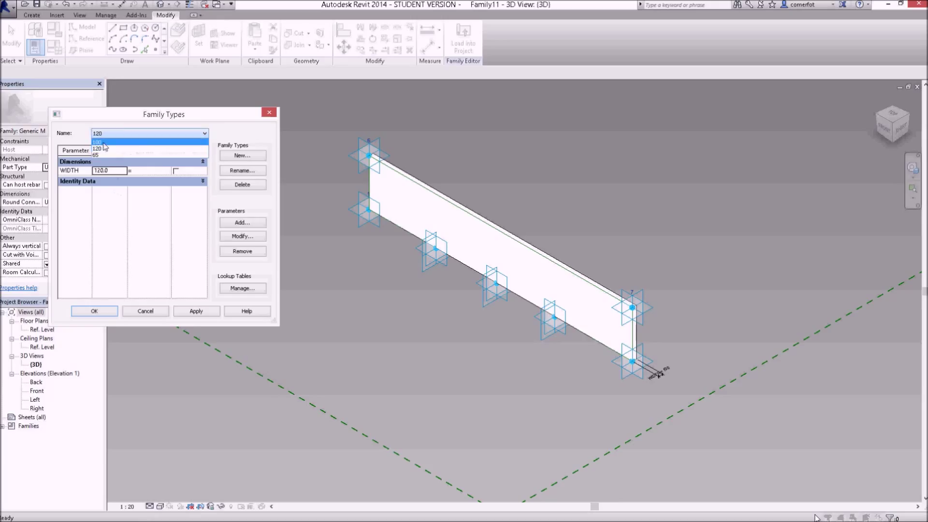
click(105, 143)
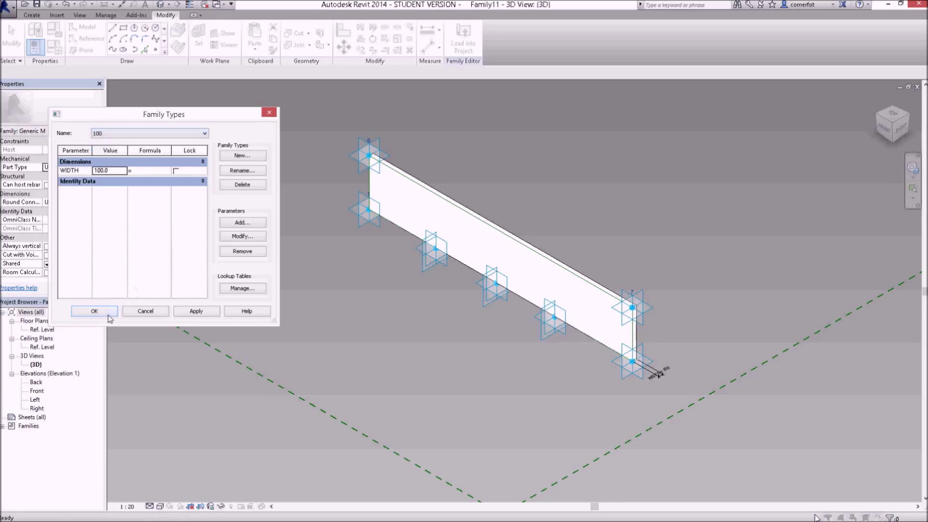
Apply the 65 and 120 types to preview their widths on the joist
click(133, 135)
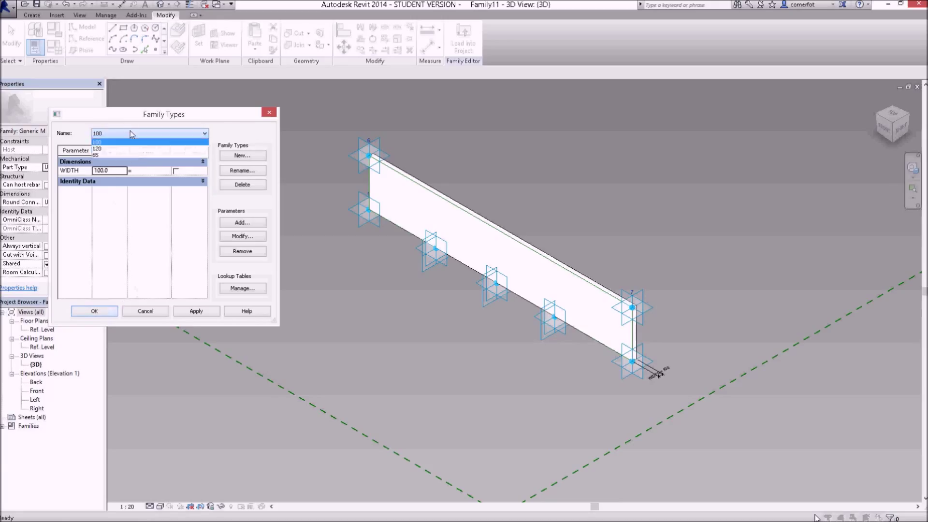
click(102, 154)
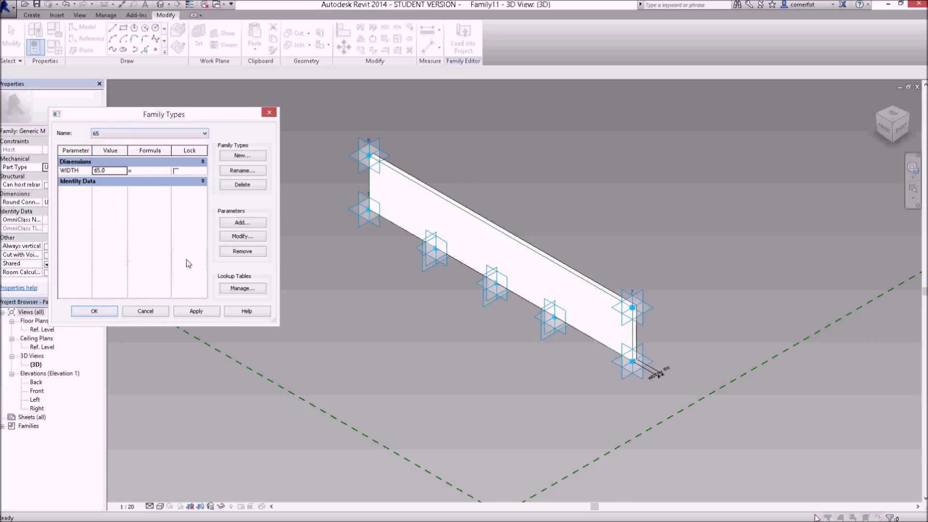
click(195, 312)
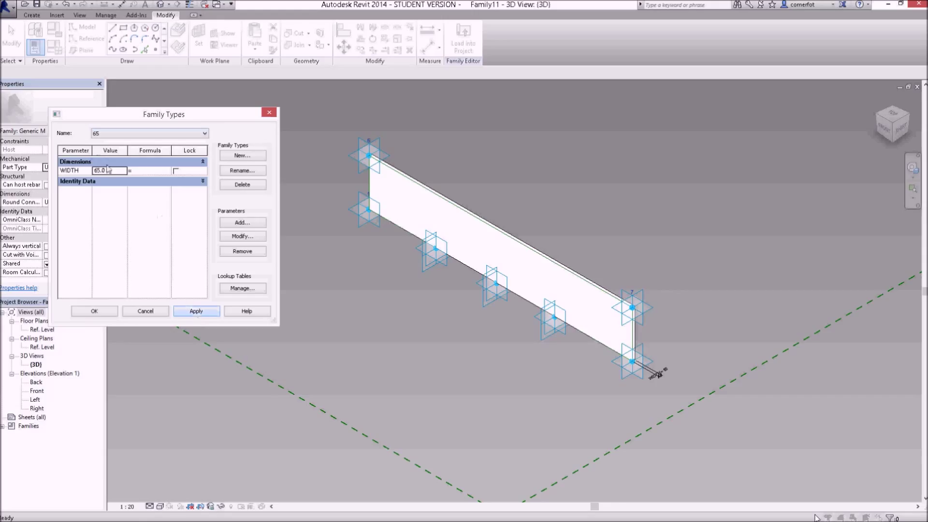
click(101, 135)
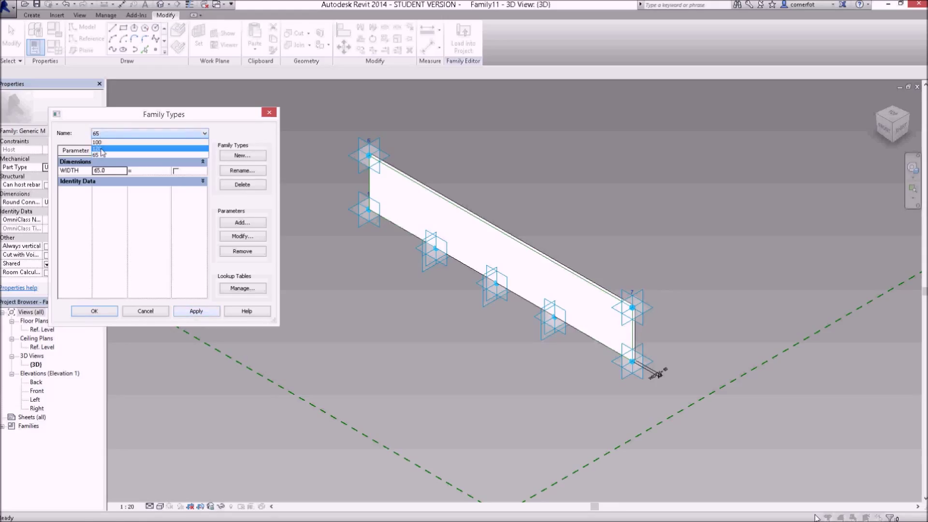
click(99, 149)
click(191, 314)
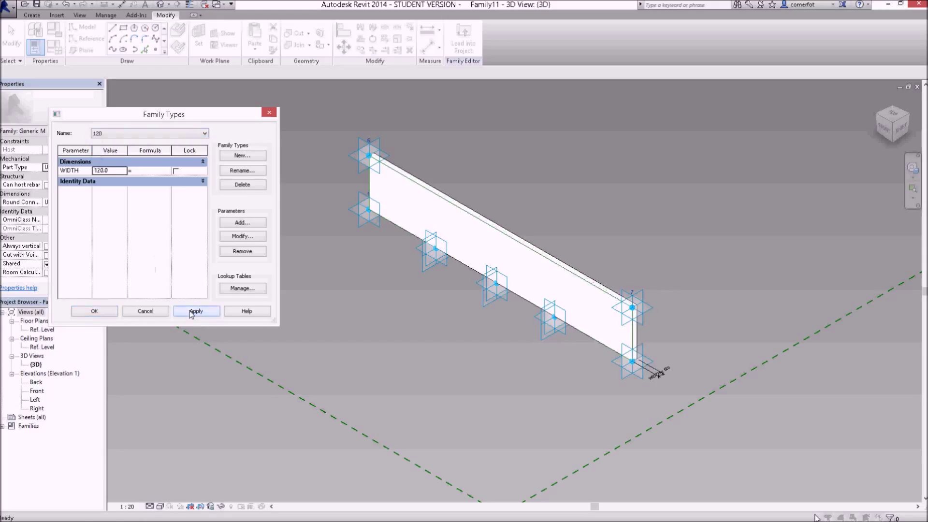
Apply the 100 type and close Family Types with it current
click(110, 134)
click(105, 145)
click(194, 312)
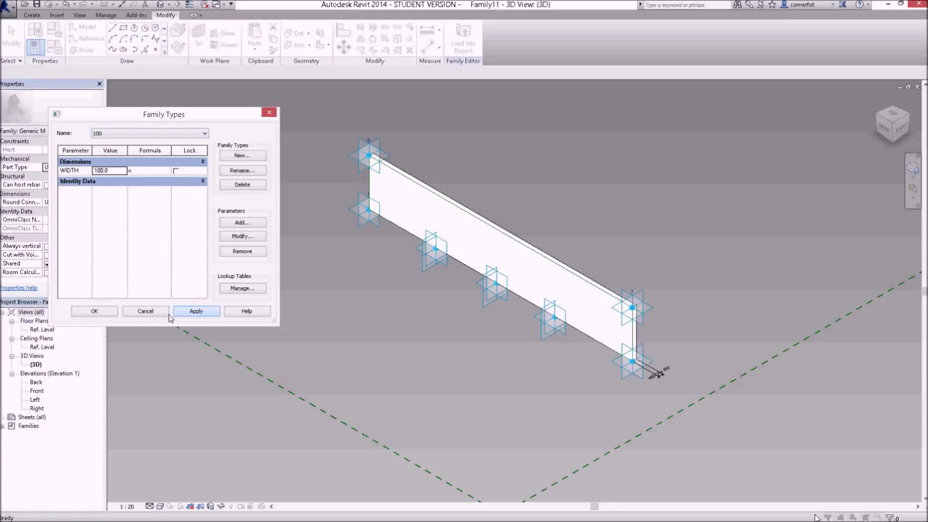
click(95, 311)
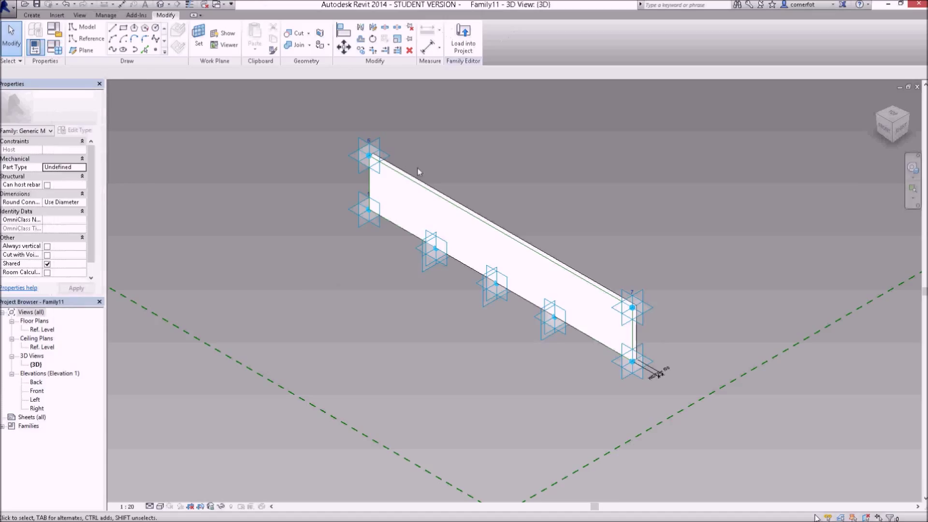
Load the joist family into PATTERN AND ADAPTIVE TUTORIAL.rvt
click(468, 35)
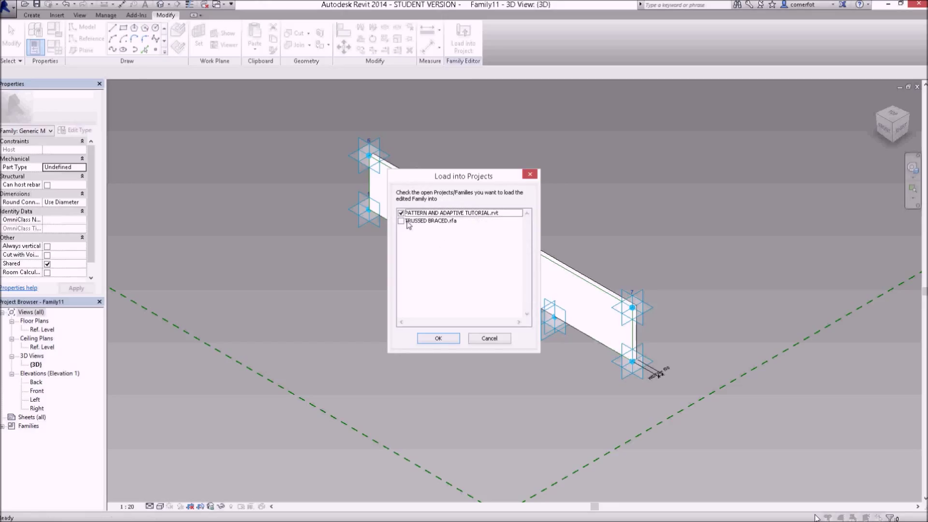
click(449, 340)
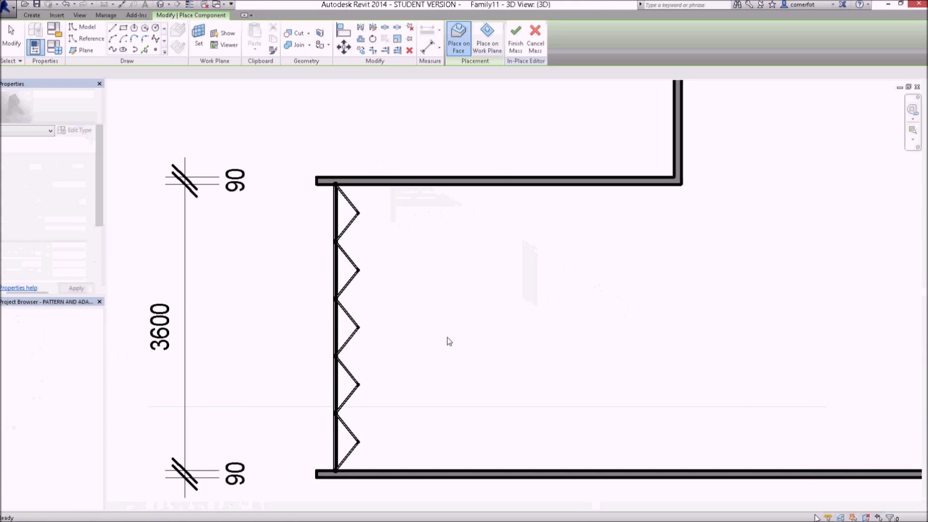
Zoom out of the floor plan and switch to the Default 3D View
scroll(445, 337, down, 4)
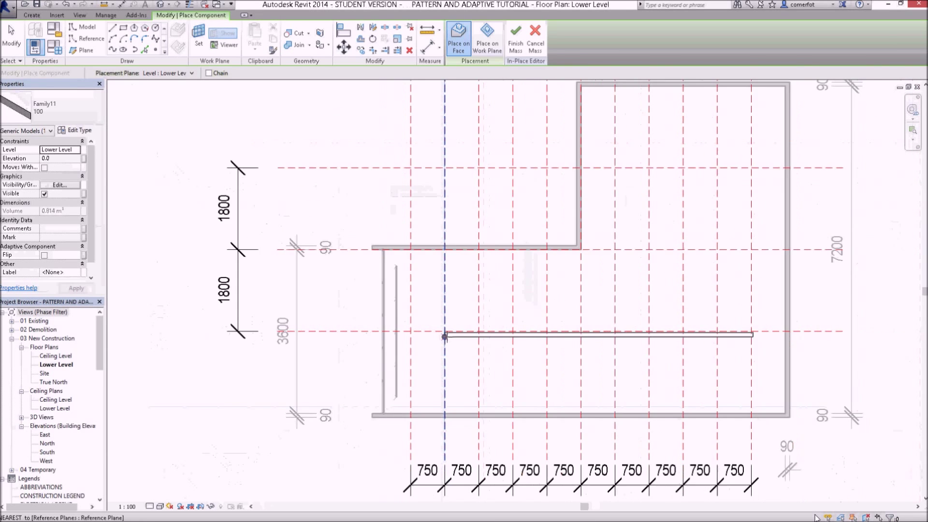
scroll(445, 337, down, 1)
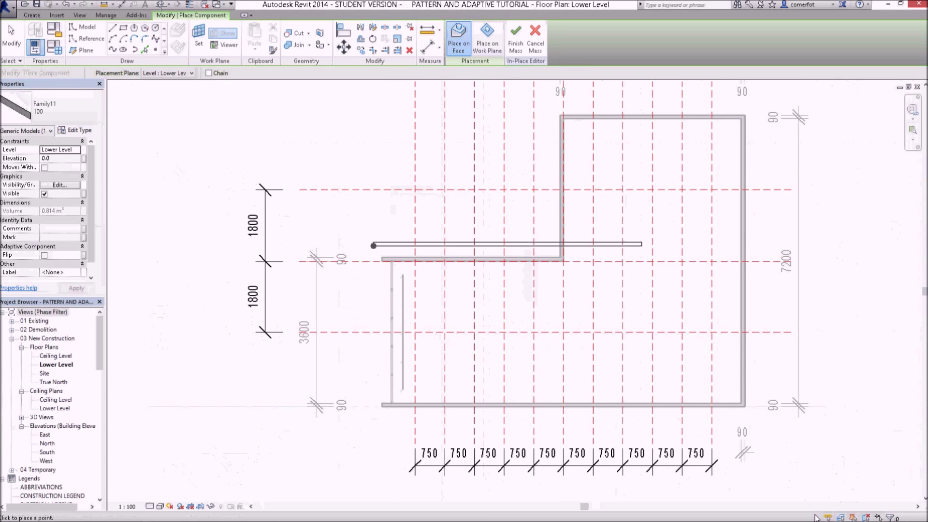
click(160, 5)
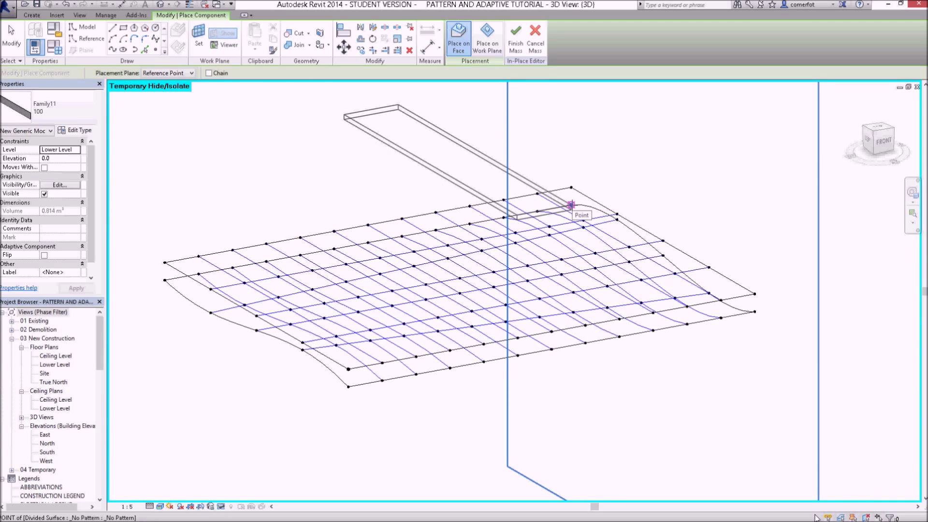
Place the joist's adaptive points on surface nodes, ending at the top and right corners
click(571, 205)
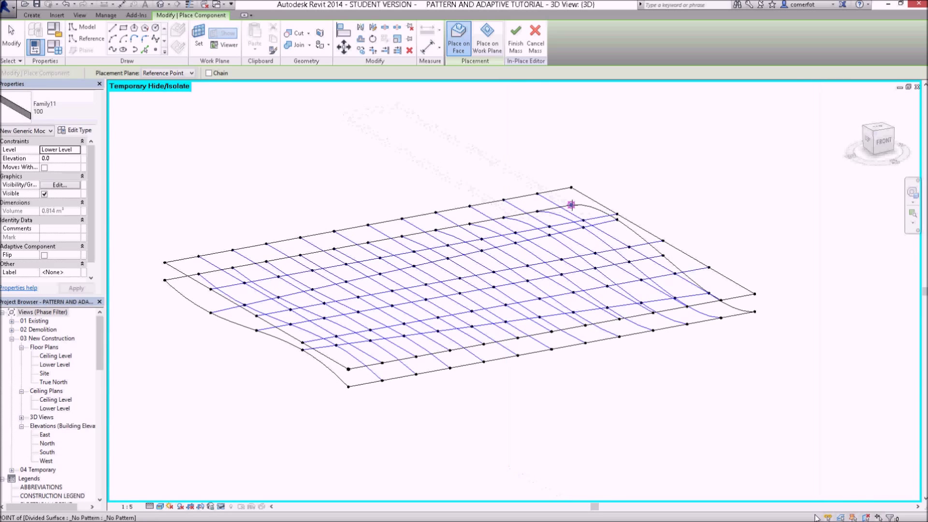
click(617, 218)
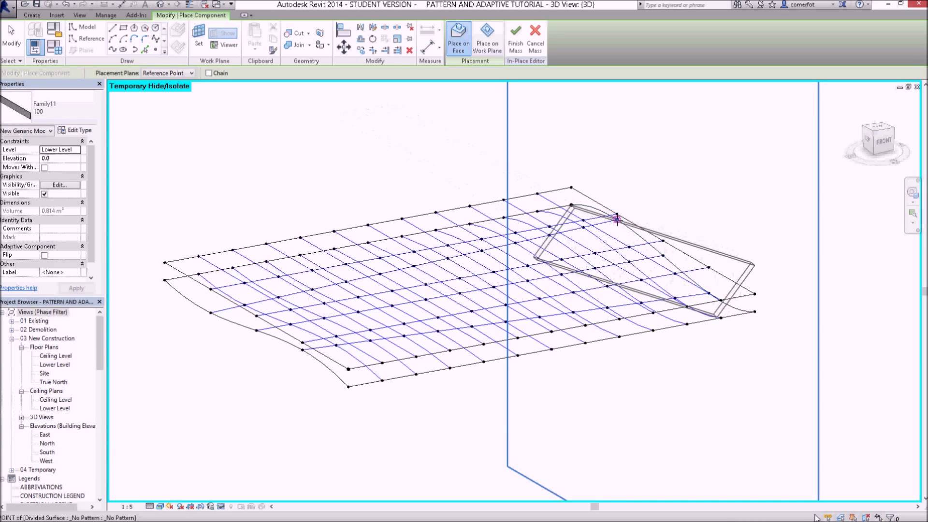
click(661, 255)
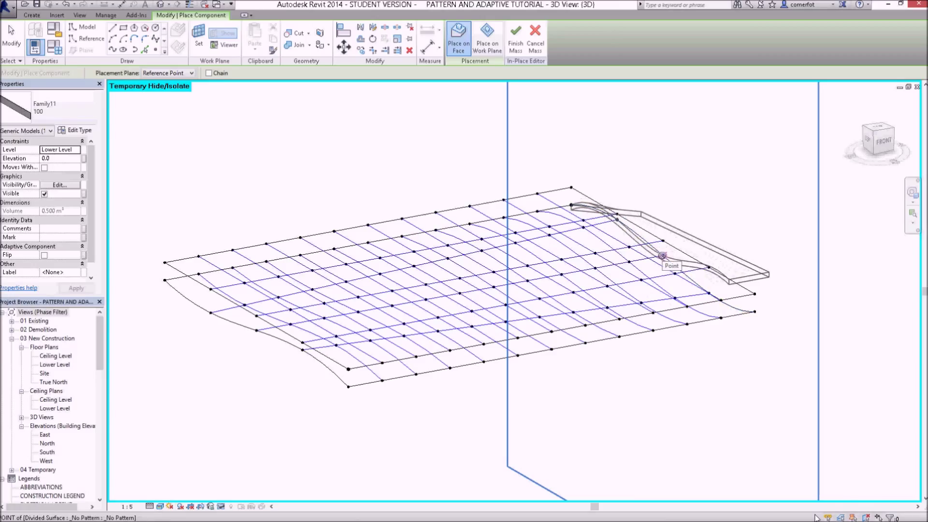
click(663, 255)
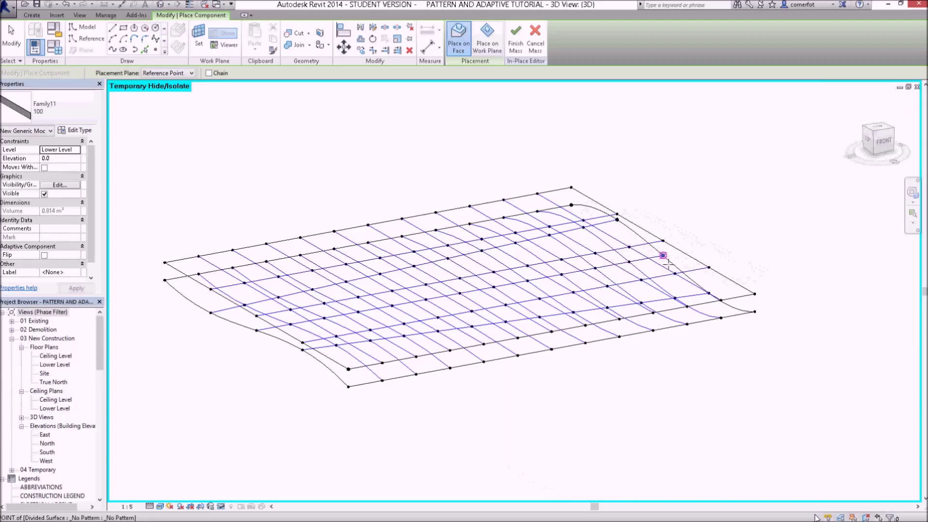
click(754, 312)
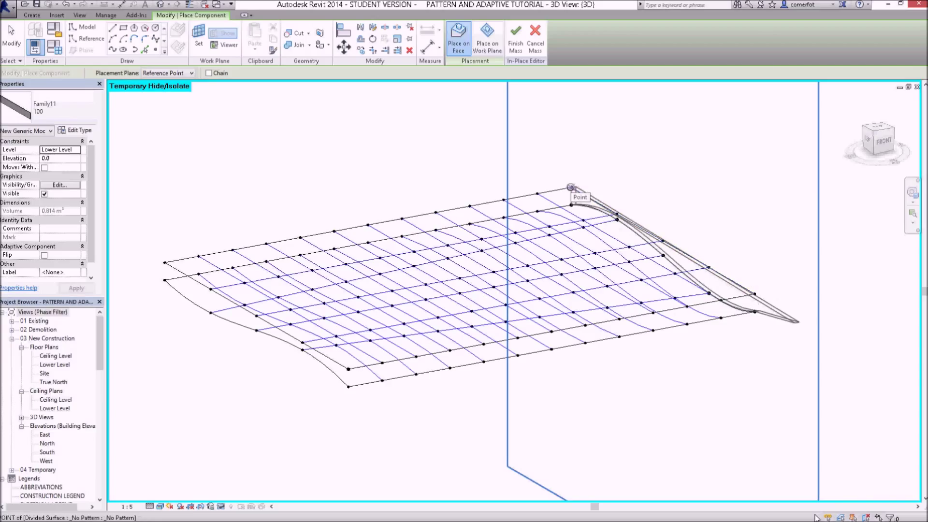
click(571, 186)
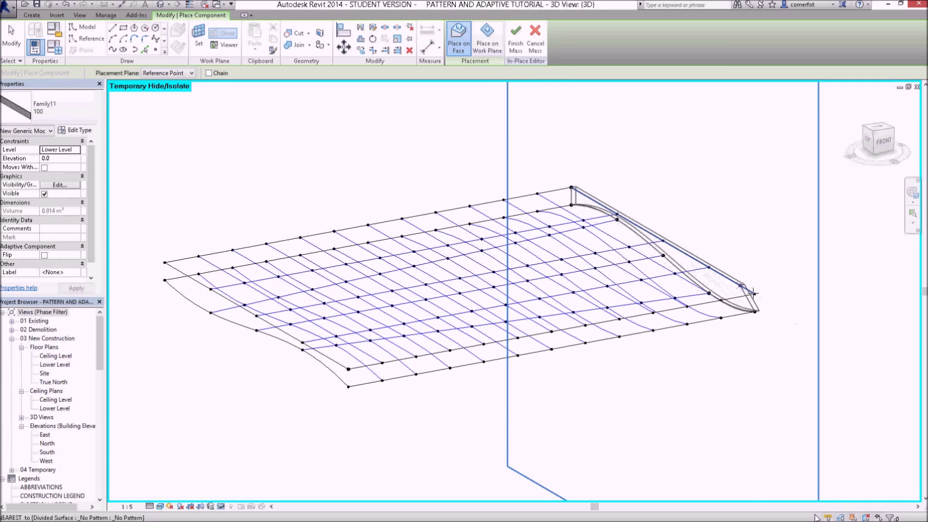
click(754, 293)
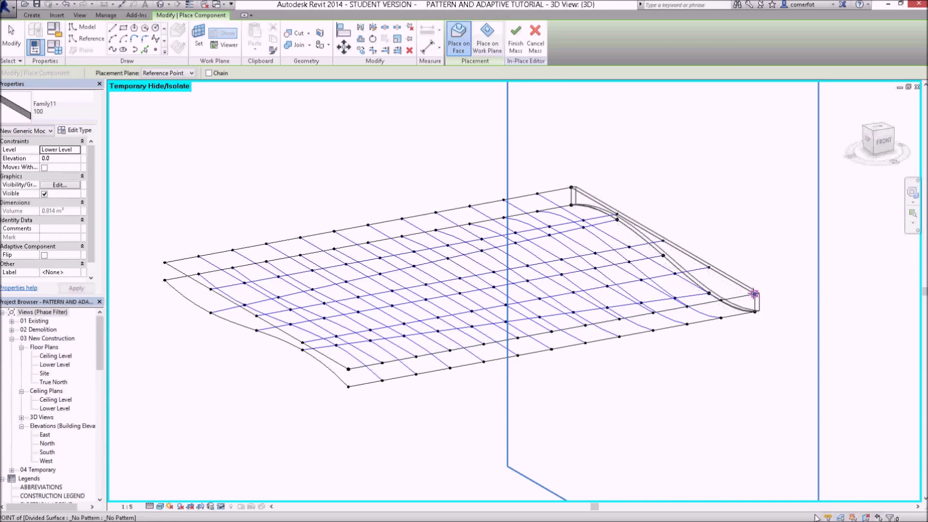
End joist placement and zoom to check the curved Family11 joist along the divided surface edge
key(Escape)
key(Escape)
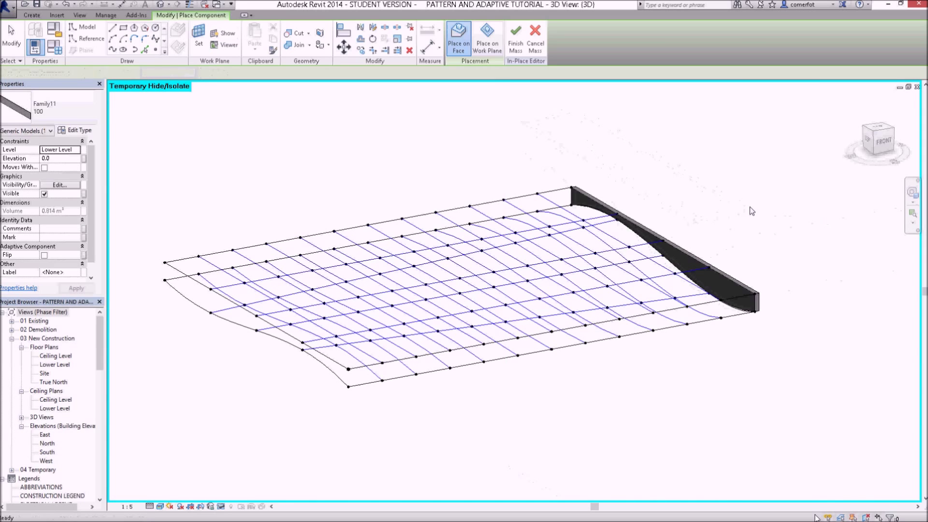
scroll(754, 242, down, 2)
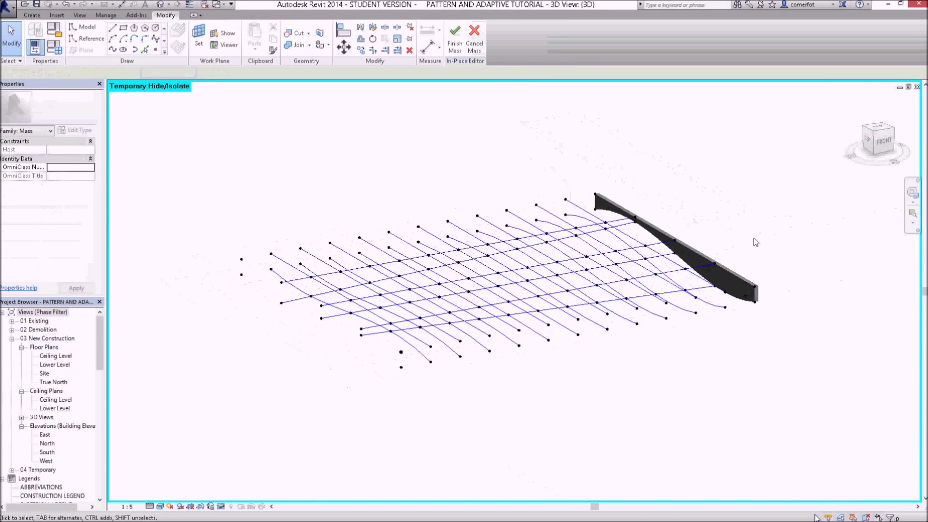
scroll(755, 242, up, 2)
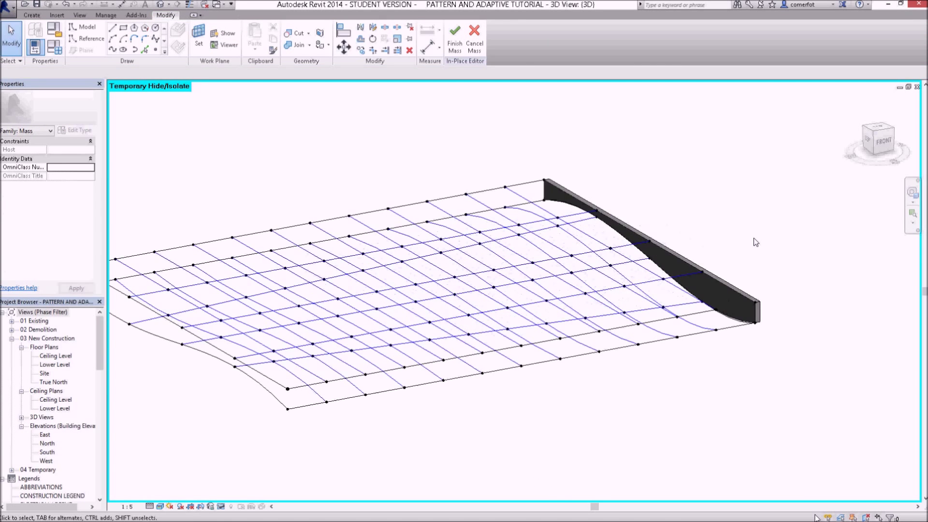
scroll(756, 242, down, 1)
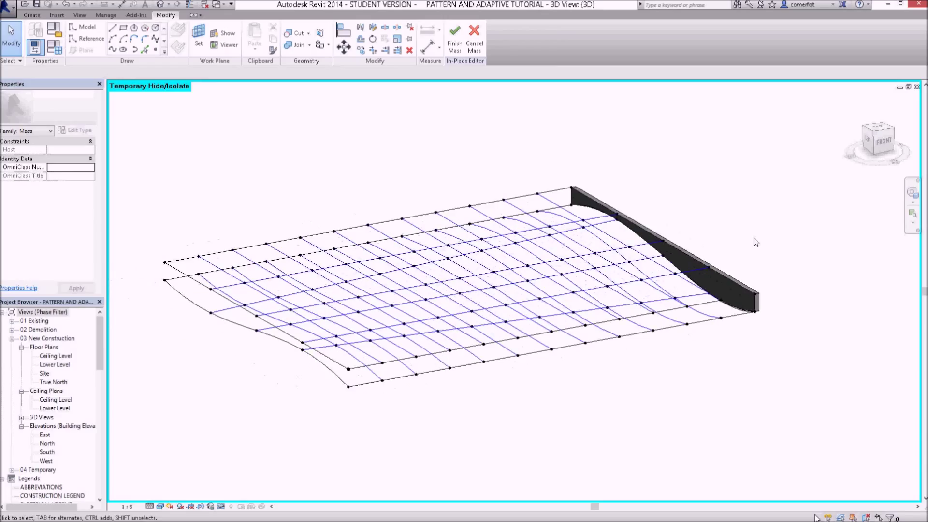